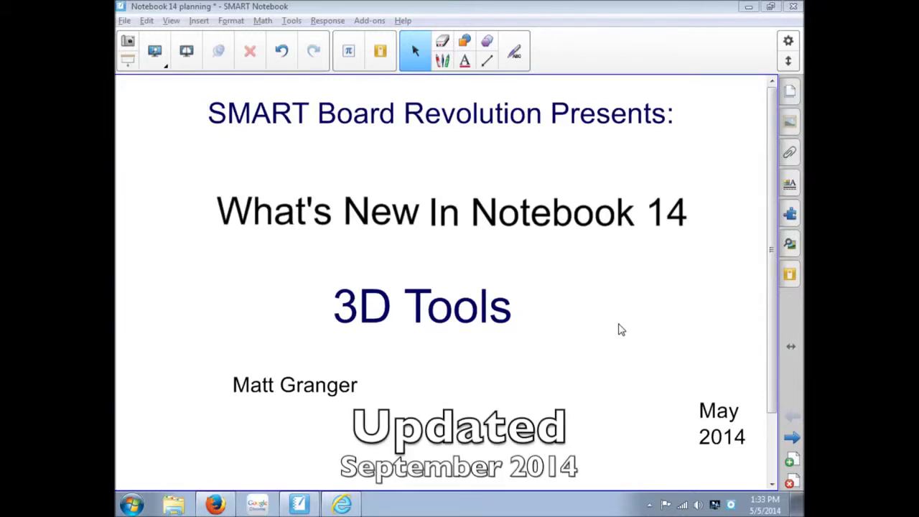
Go to the page "Using Content From the SMART Exchange" and browse the SMART Exchange 3D content through the Gallery's Trimble 3D Warehouse entry
left_click(793, 438)
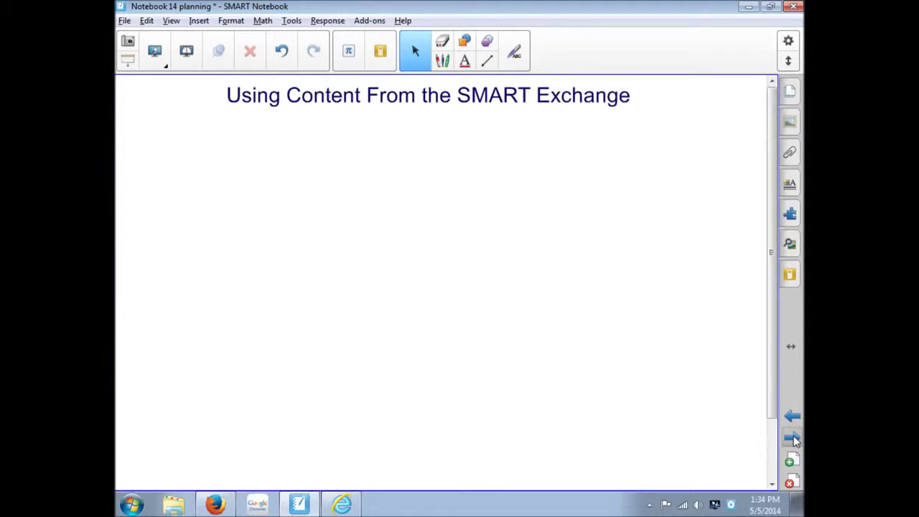
left_click(790, 122)
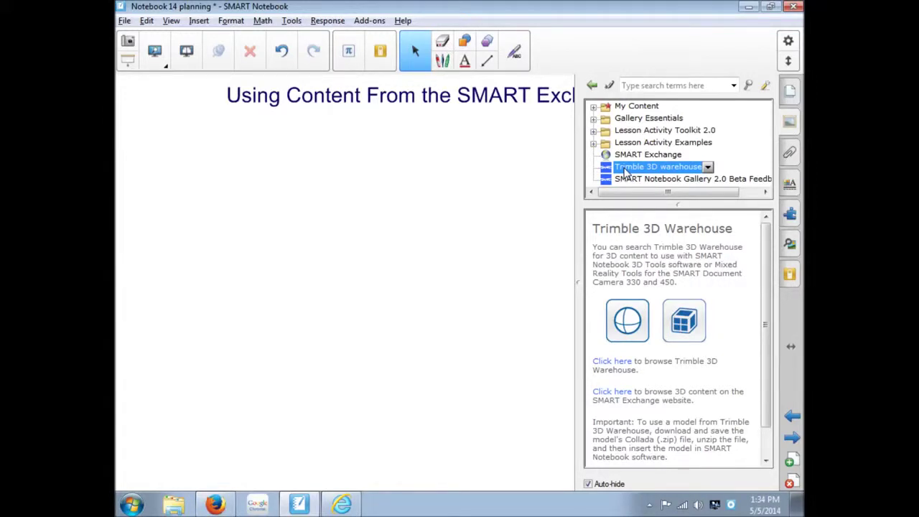
left_click(612, 393)
double_click(677, 20)
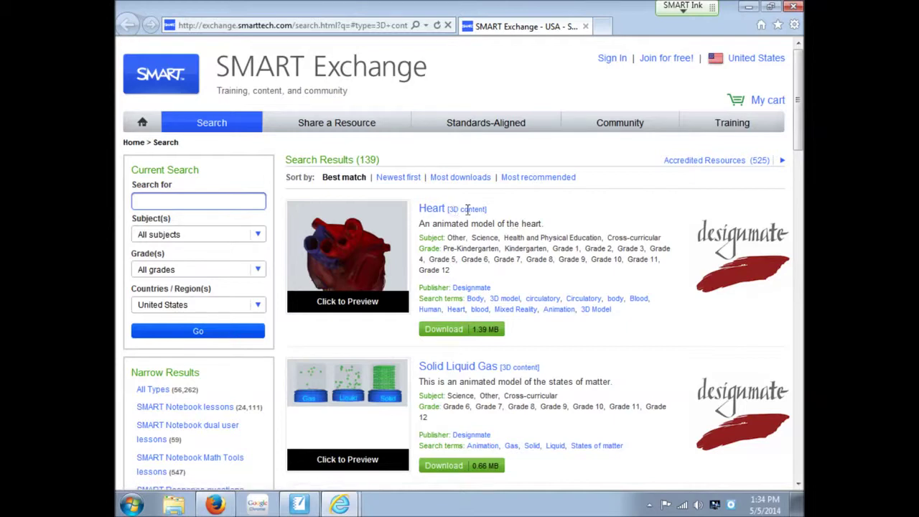
Download the Heart model from the SMART Exchange 3D results and open it in a maximized SMART Notebook window
scroll(802, 219, "down", 5)
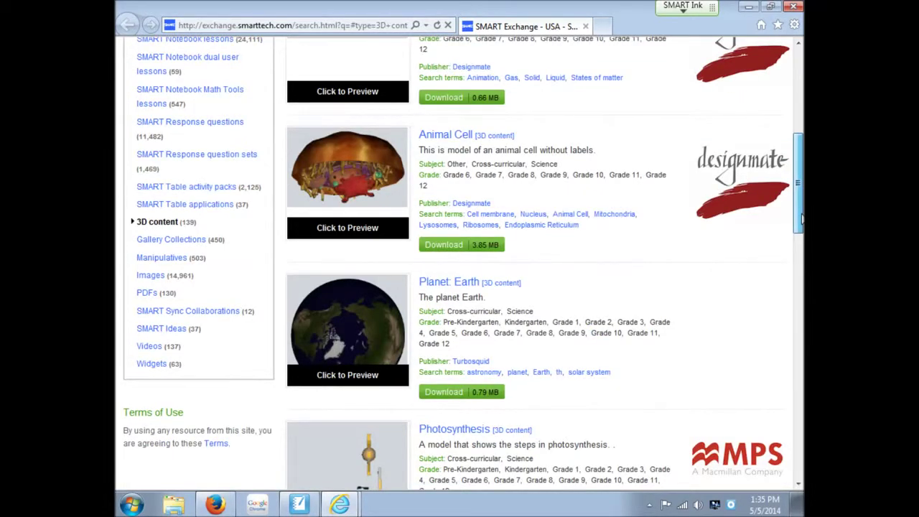
left_click_drag(802, 219, 797, 86)
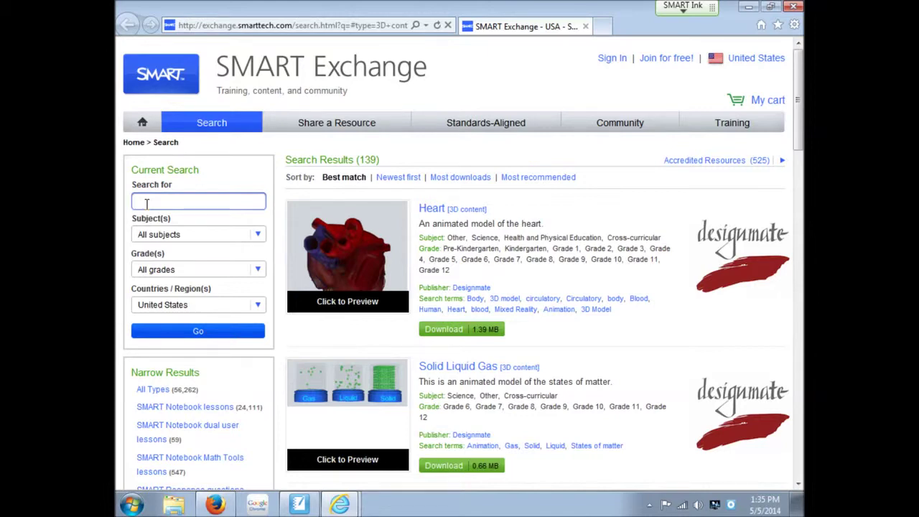
mouse_move(795, 102)
left_mouse_down()
mouse_move(796, 287)
mouse_move(795, 104)
left_mouse_up()
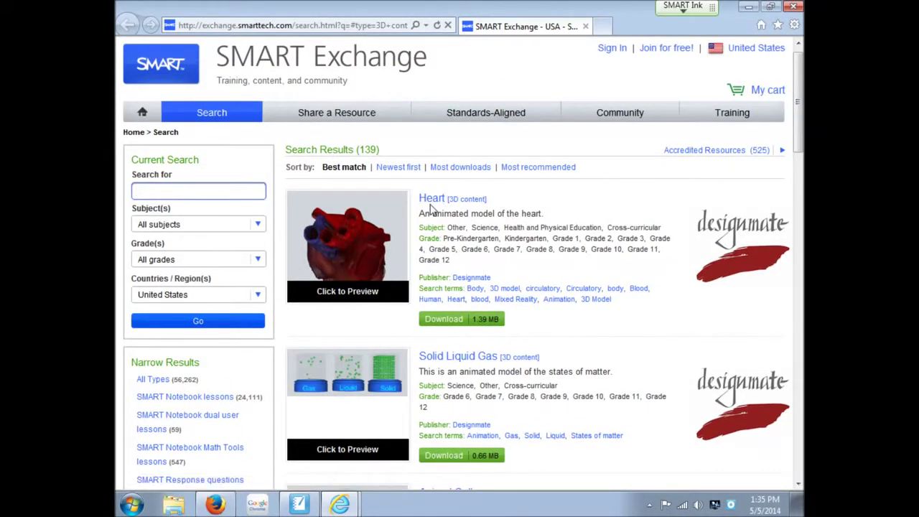
left_click(444, 321)
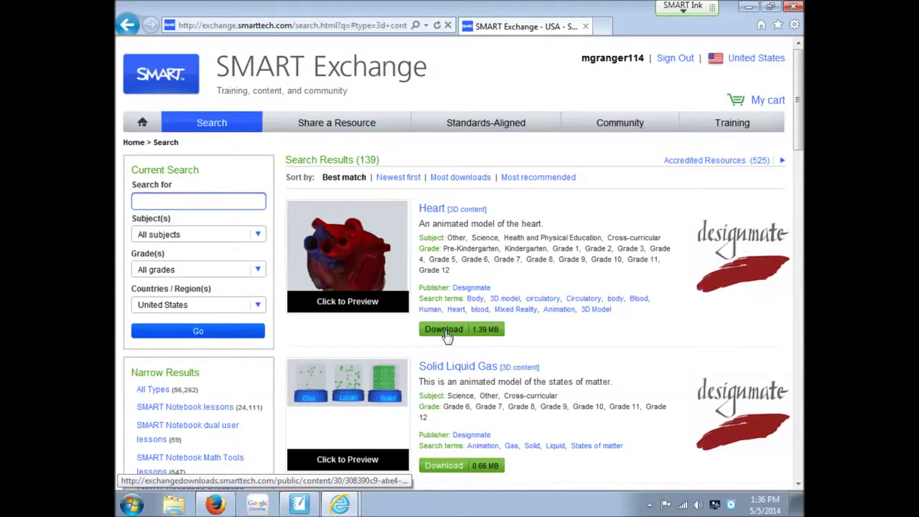
left_click(446, 334)
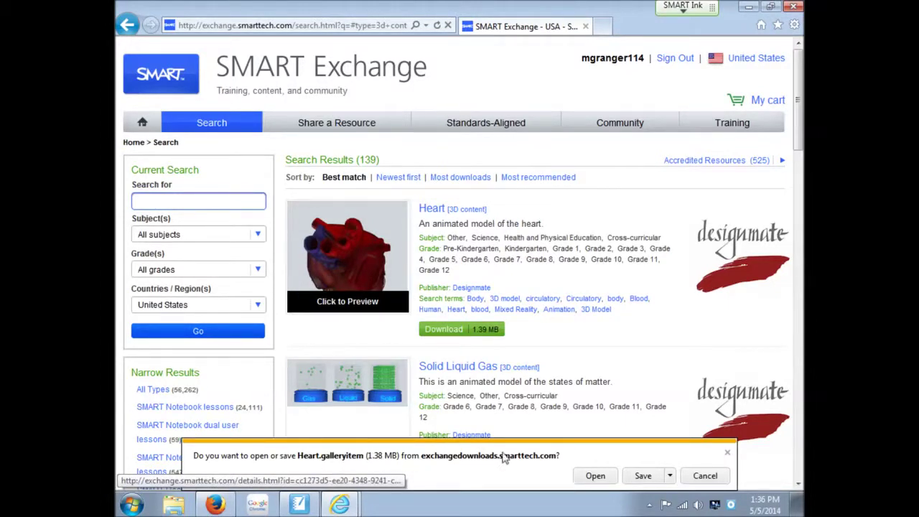
left_click(596, 477)
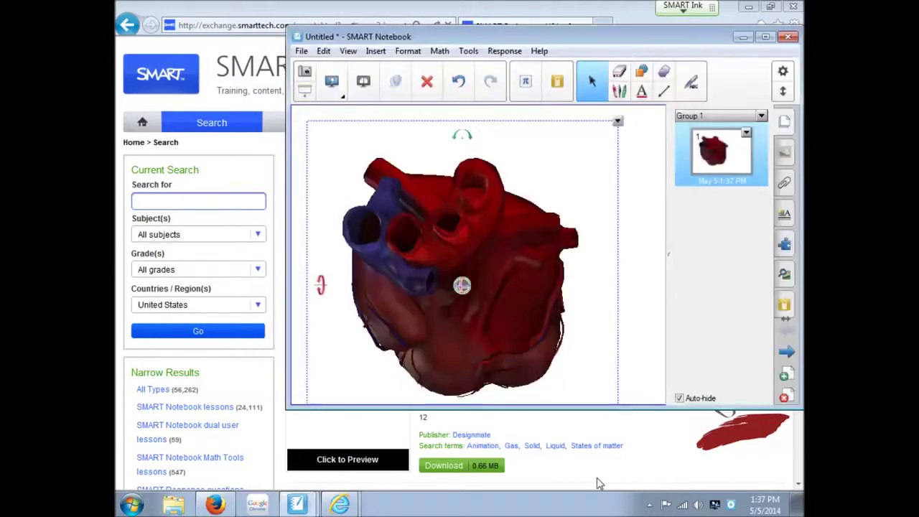
left_click(766, 36)
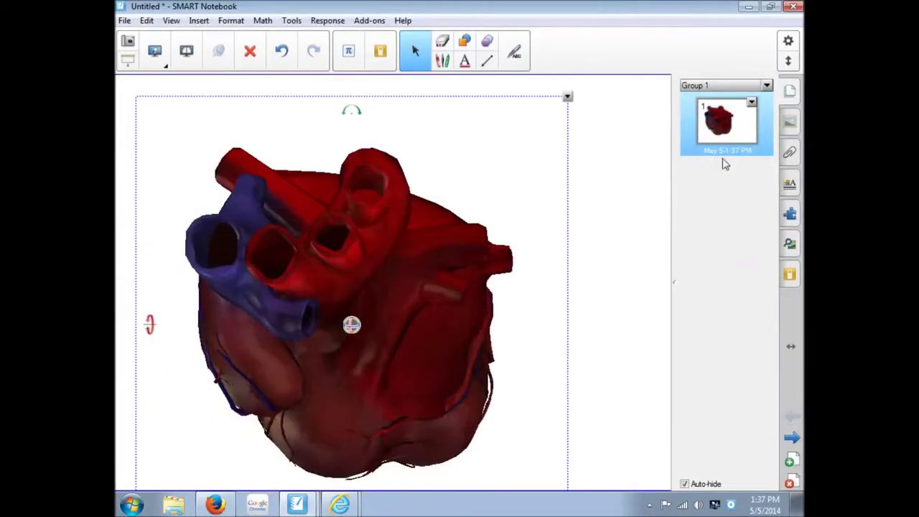
left_click(644, 218)
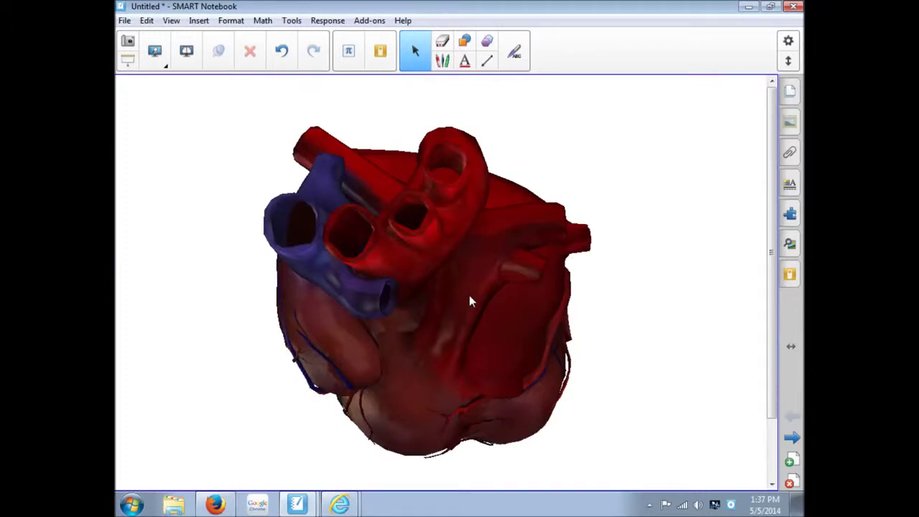
Save the heart model's notebook file to the Desktop as "3d heart"
left_click(125, 21)
left_click(147, 100)
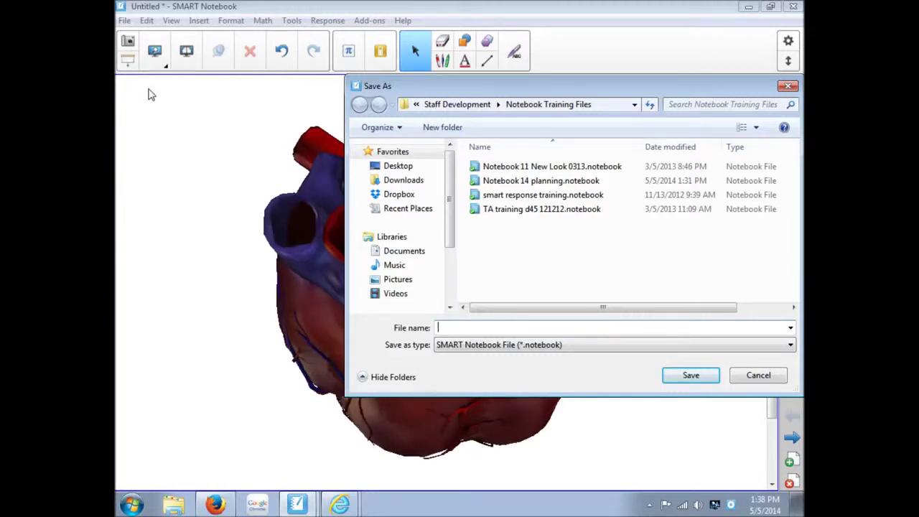
type("3d heart")
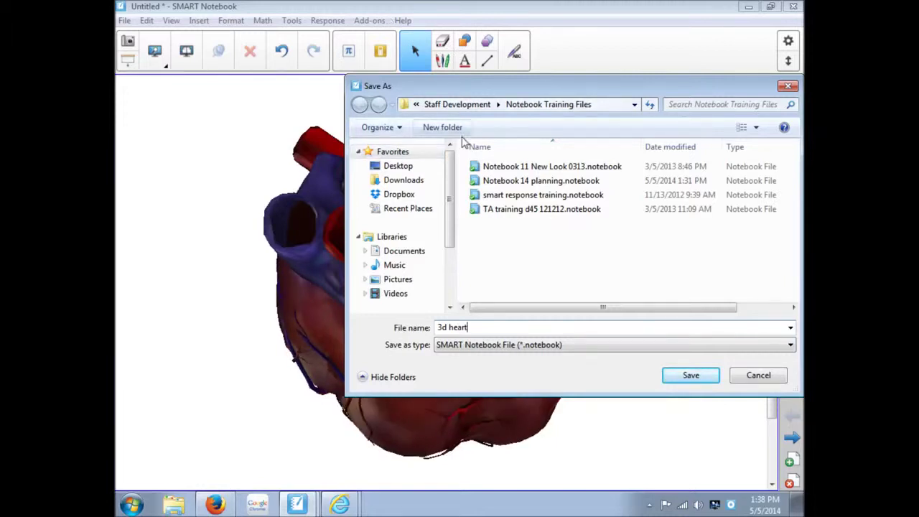
left_click(399, 167)
key("Return")
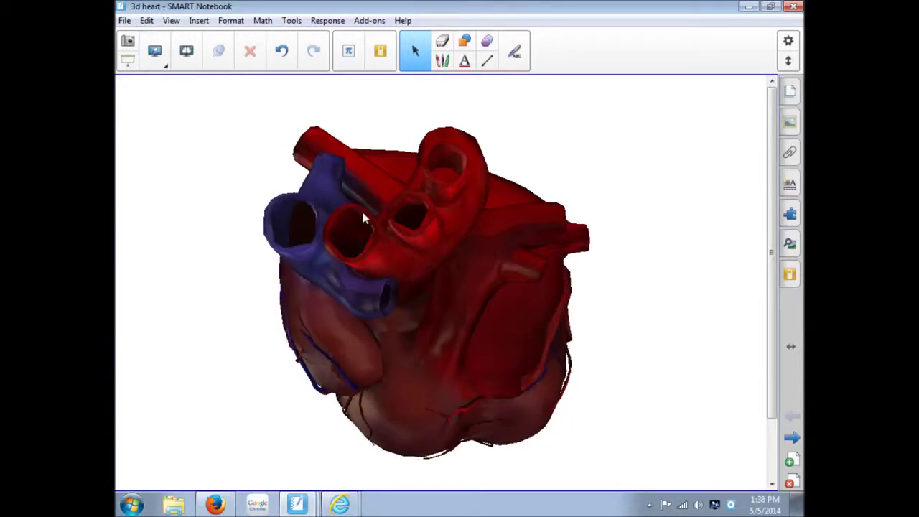
Add the heart model from the page to the Gallery's 3D Content folder under My Content
left_click(790, 122)
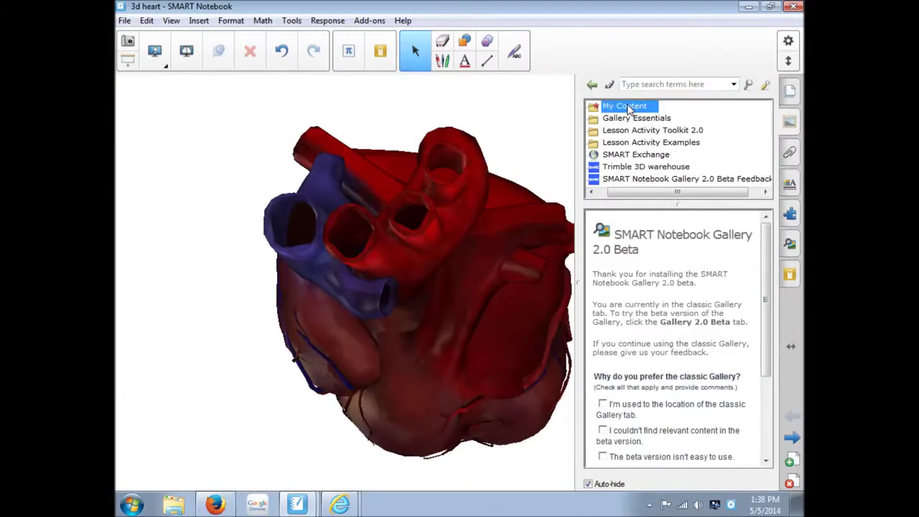
left_click(637, 117)
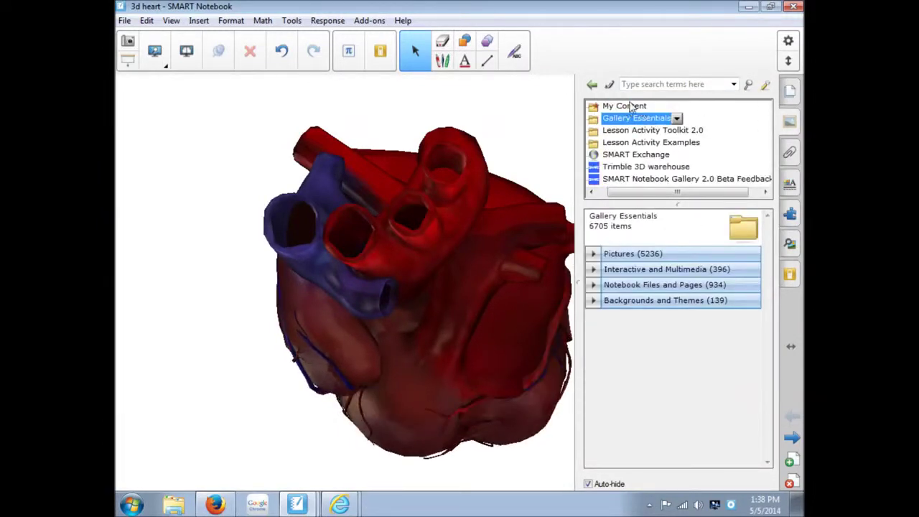
left_click(624, 105)
left_click(636, 118)
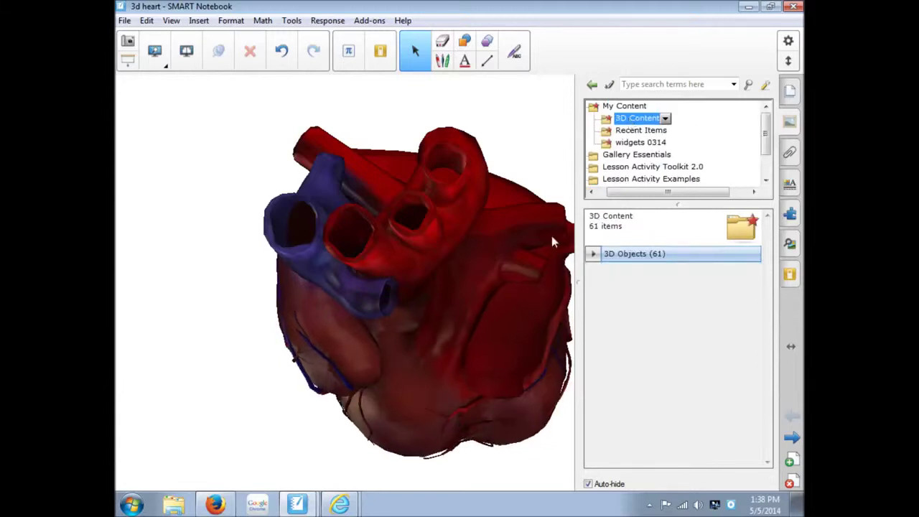
left_click(481, 272)
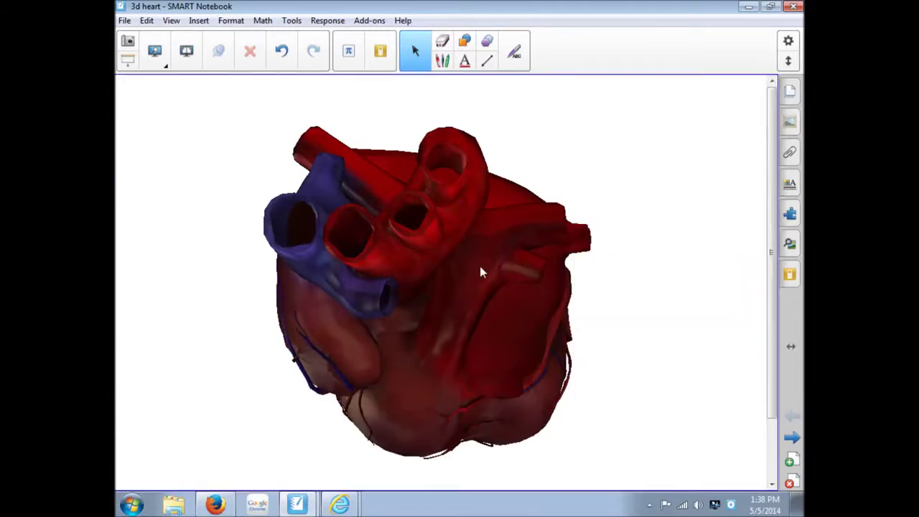
left_click_drag(481, 273, 740, 158)
left_click(790, 122)
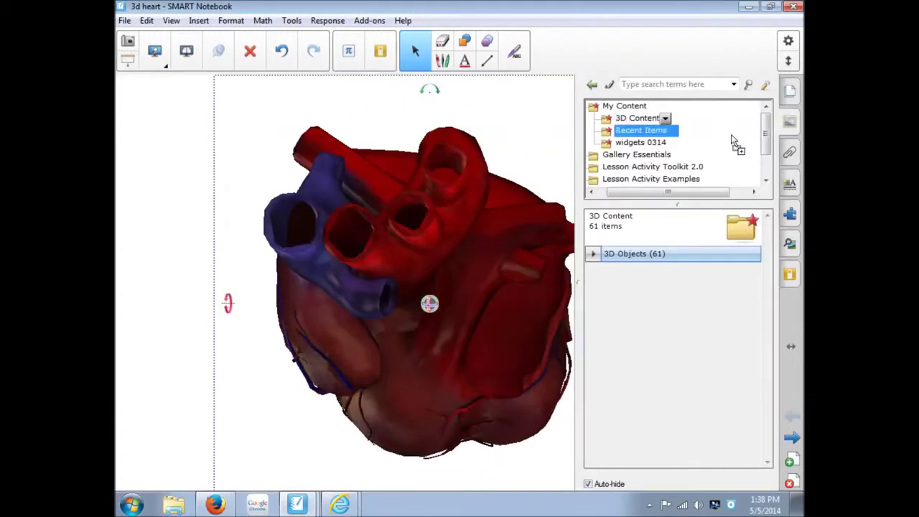
left_click_drag(668, 125, 652, 118)
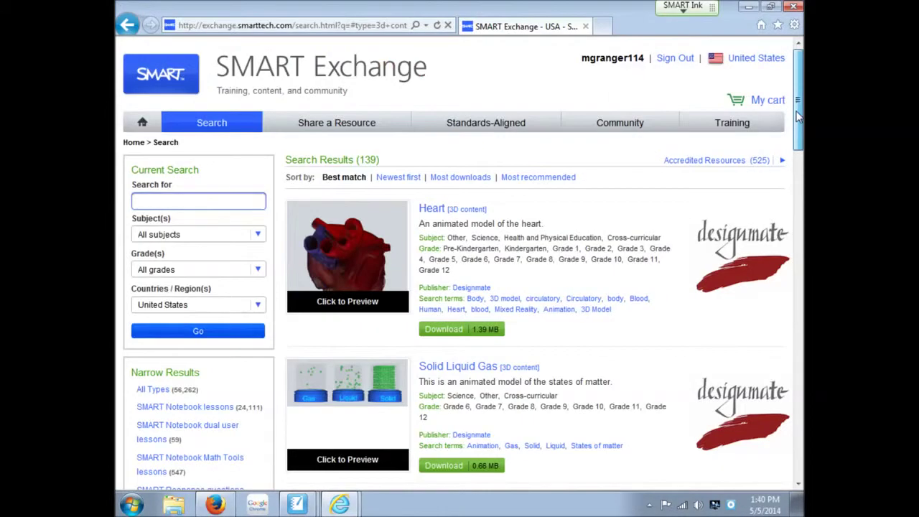
Look through the SMART Exchange 3D content results, including pages 8, 12 and 14
scroll(798, 242, "down", 6)
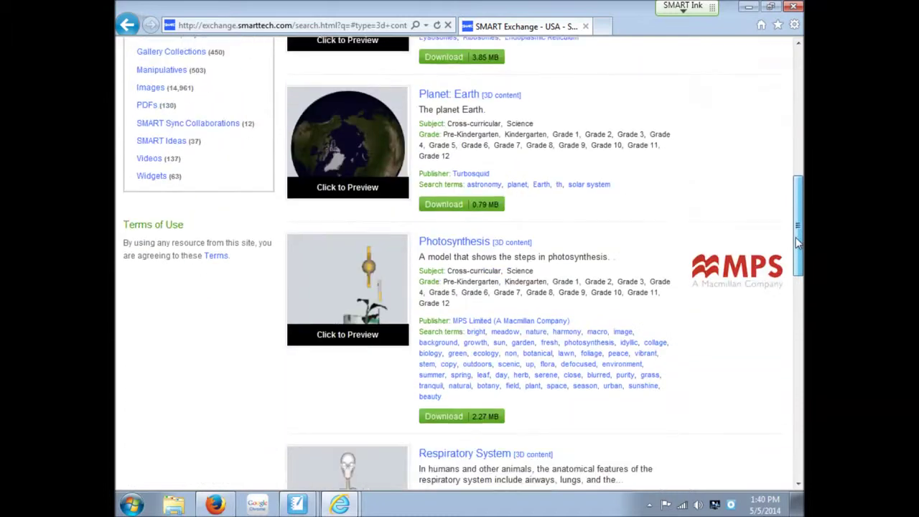
left_click_drag(797, 243, 797, 445)
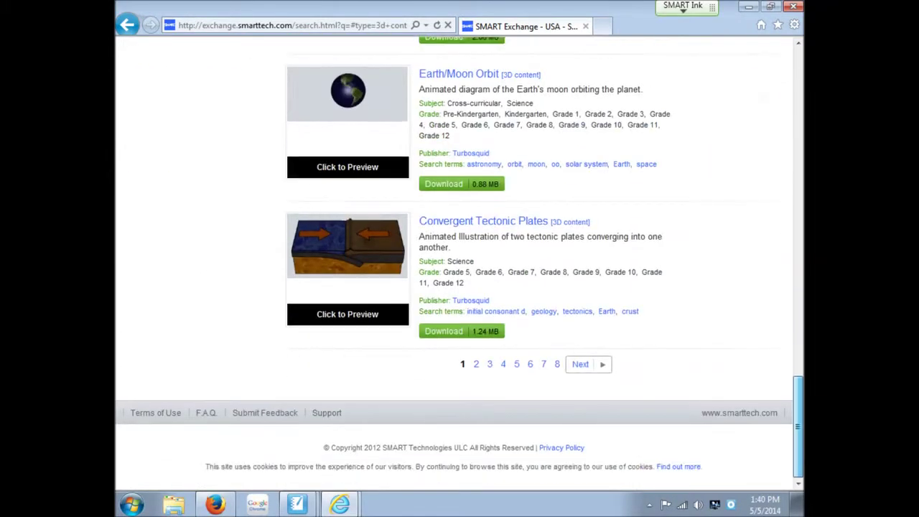
left_click(558, 369)
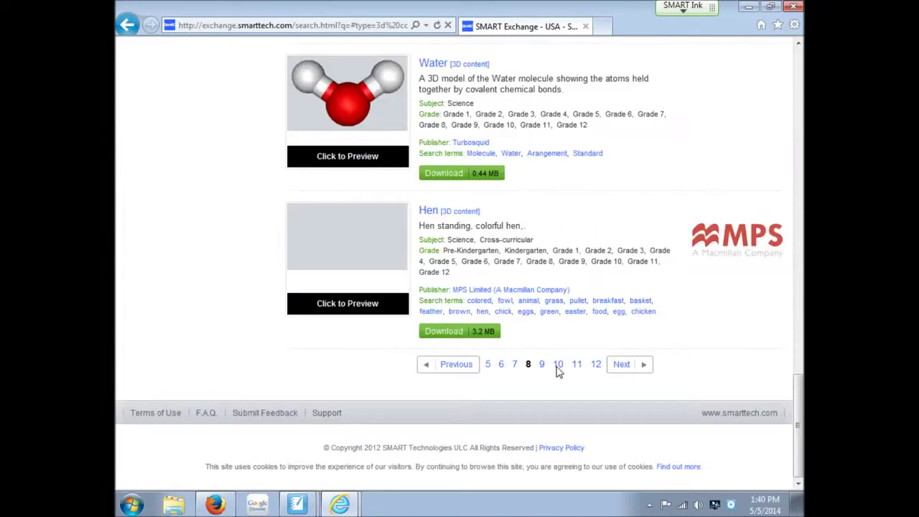
left_click(597, 366)
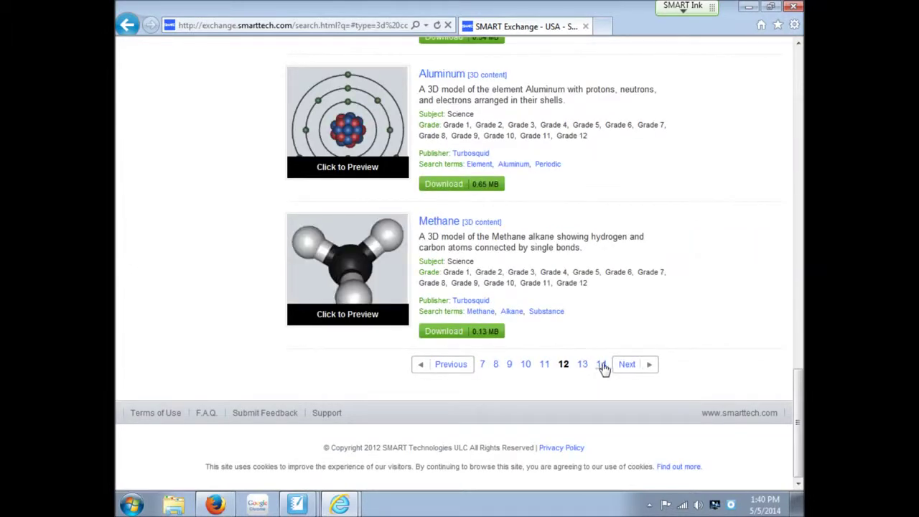
left_click(602, 366)
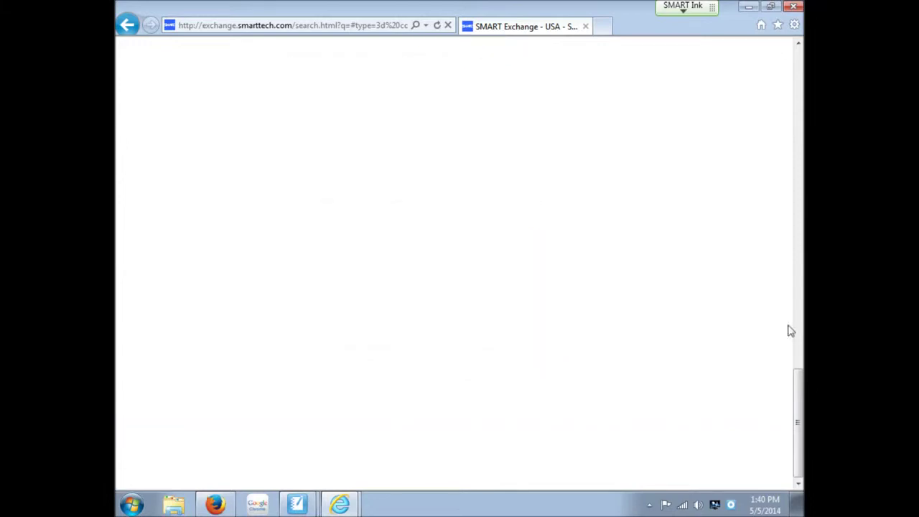
scroll(799, 379, "up", 2)
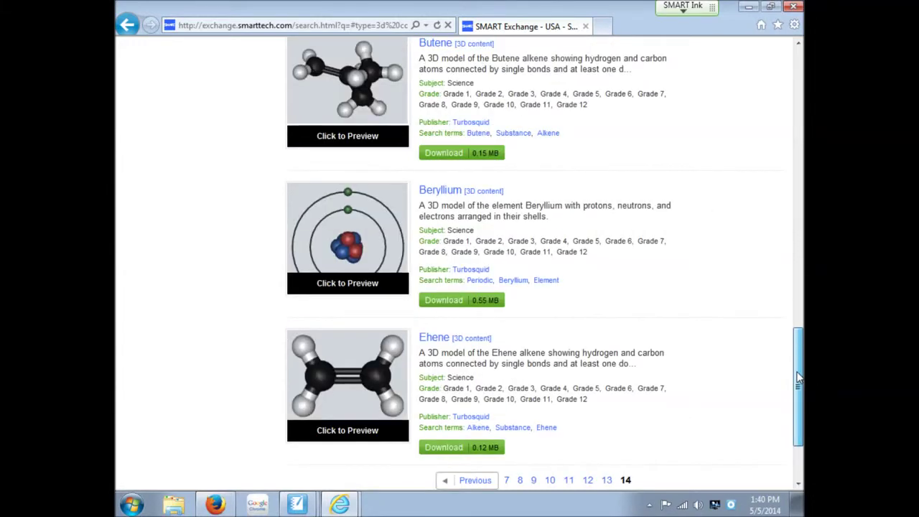
left_click_drag(799, 378, 782, 85)
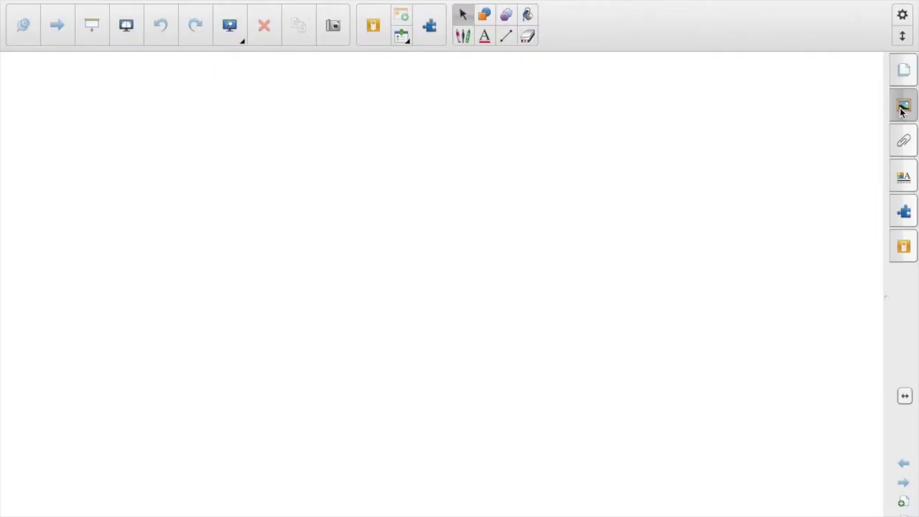
Open Trimble 3D Warehouse from the Gallery and download the featured bridge model "Puente de las Oblatas. - Pamplona, España"
left_click(903, 106)
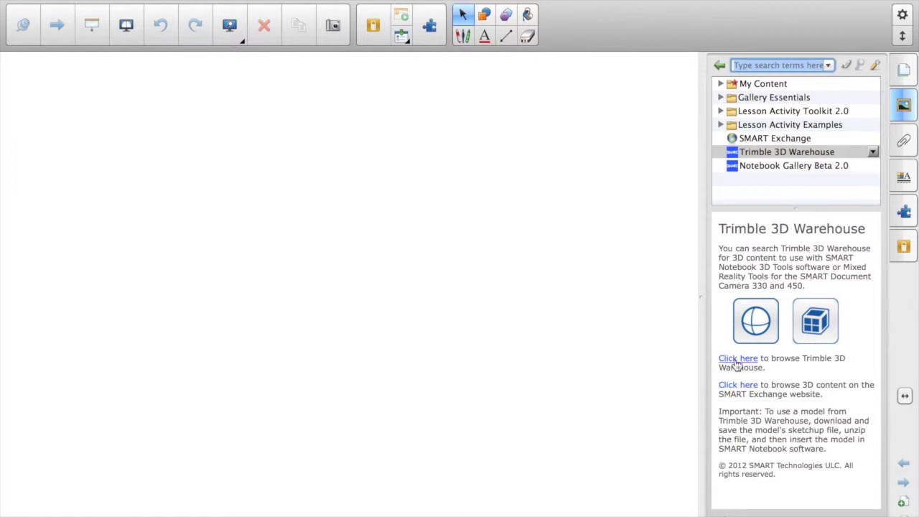
left_click(737, 364)
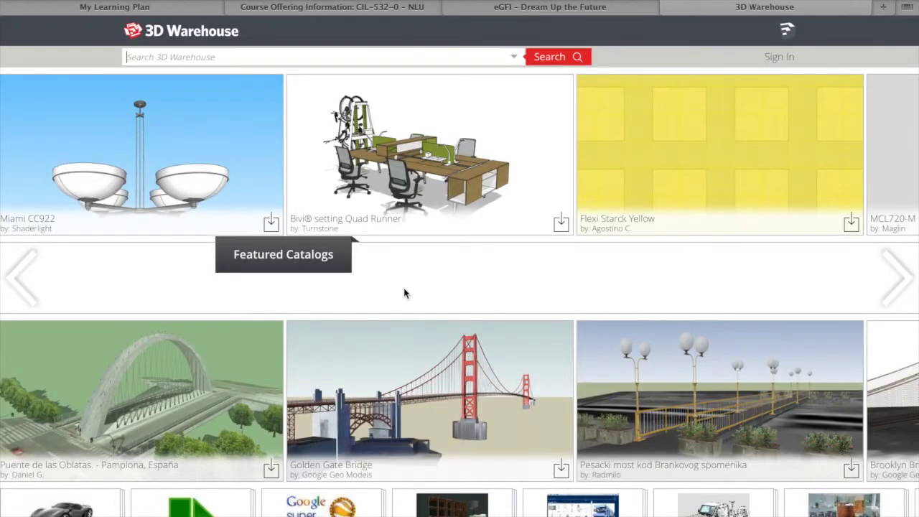
scroll(404, 292, "down", 3)
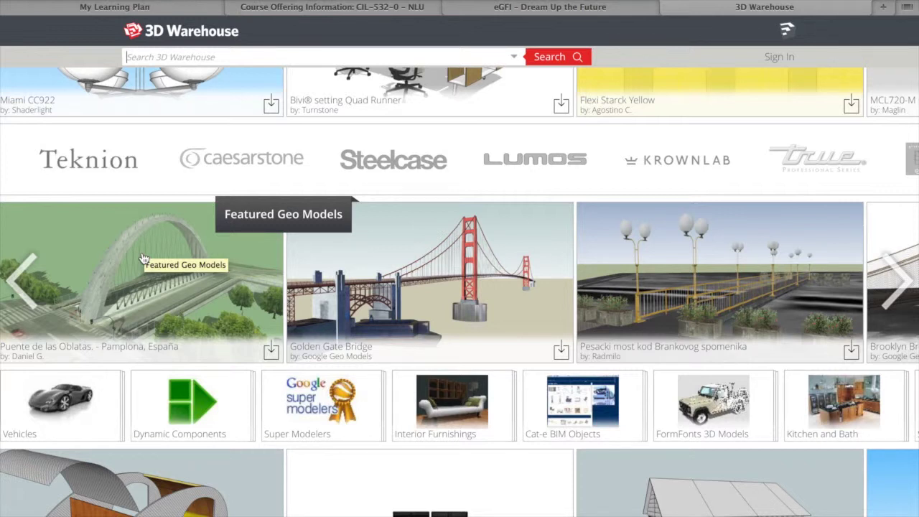
left_click(143, 259)
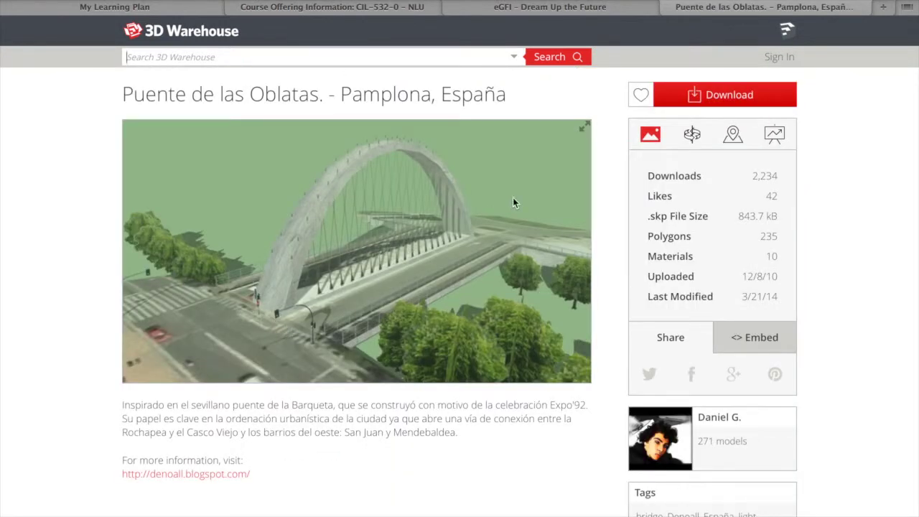
left_click(695, 97)
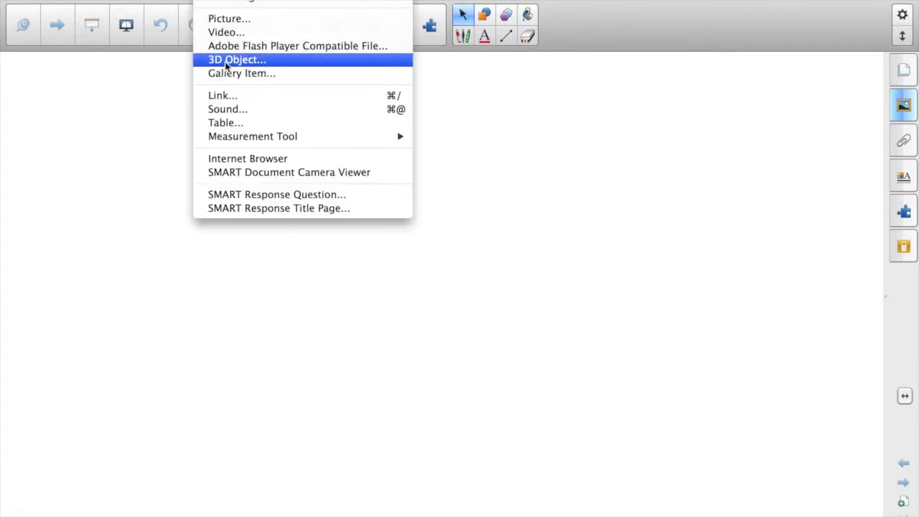
Insert the downloaded bridge model "Puente-de-las-Oblatas-(1).skp" from the Downloads folder onto the page as a 3D object
left_click(225, 63)
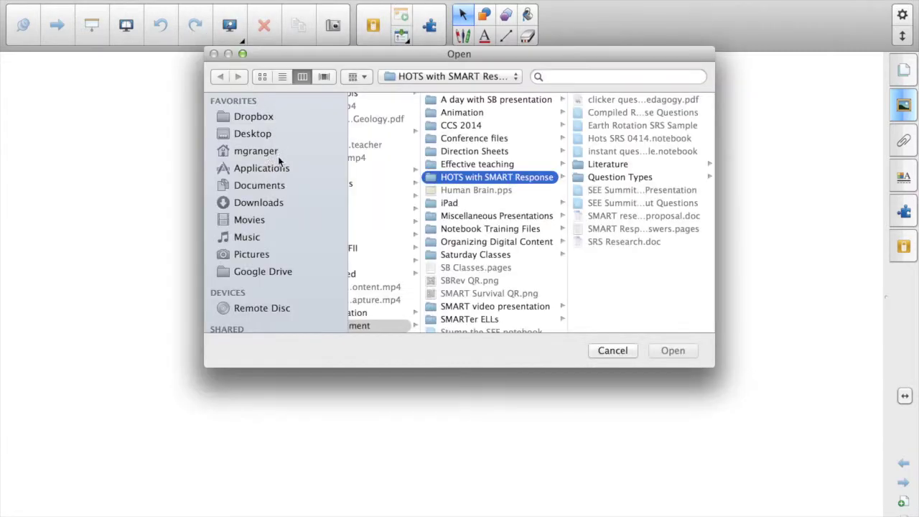
left_click(250, 204)
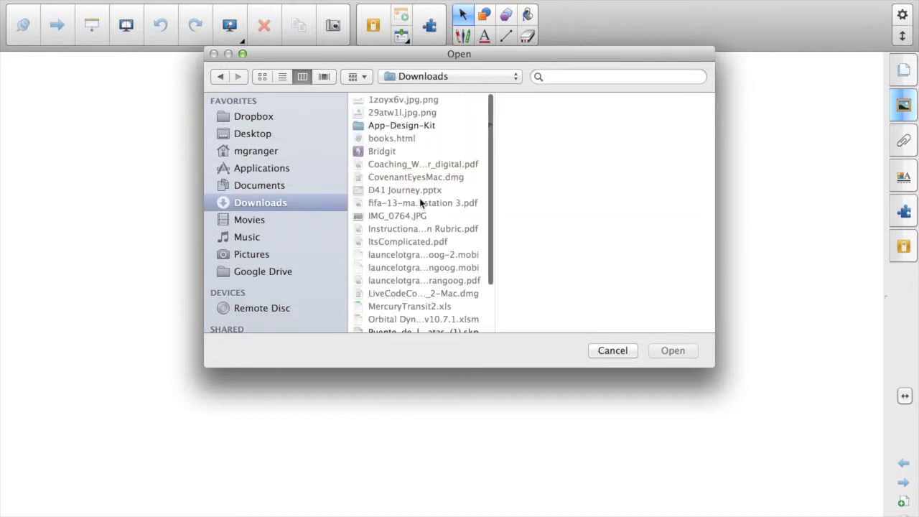
scroll(422, 203, "down", 5)
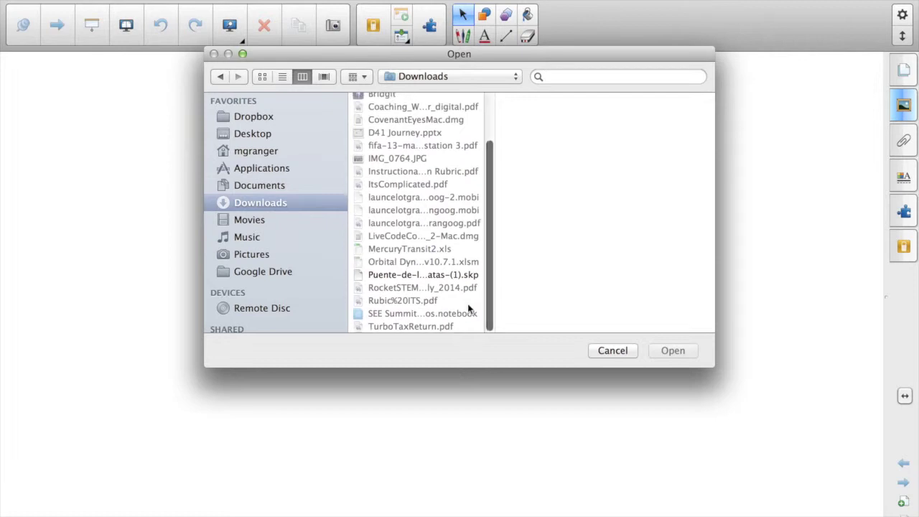
left_click(414, 276)
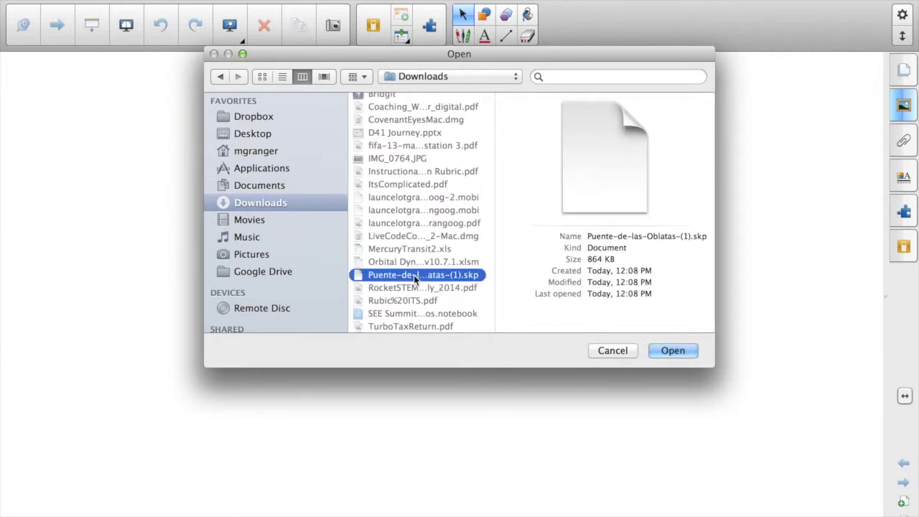
key("Return")
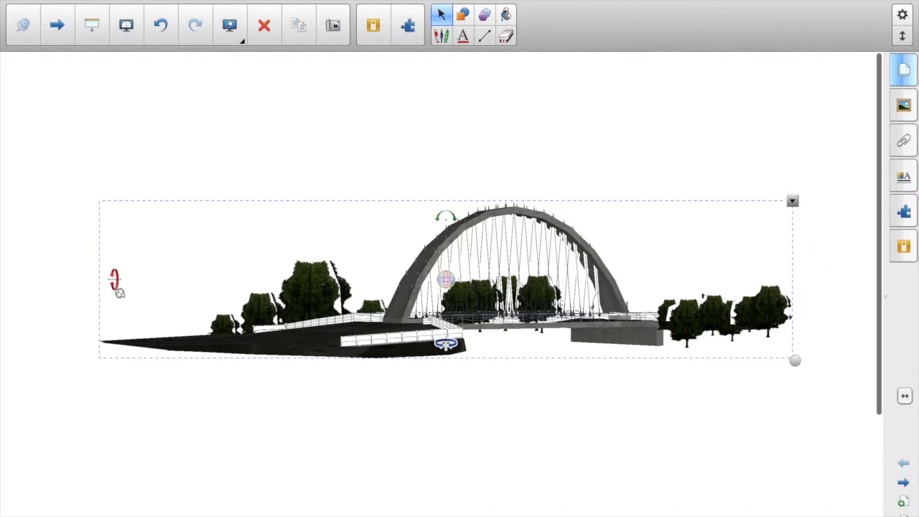
Rotate and reposition the bridge model on its page, and move the dark building model toward the centre of page 3
left_click_drag(505, 300, 587, 363)
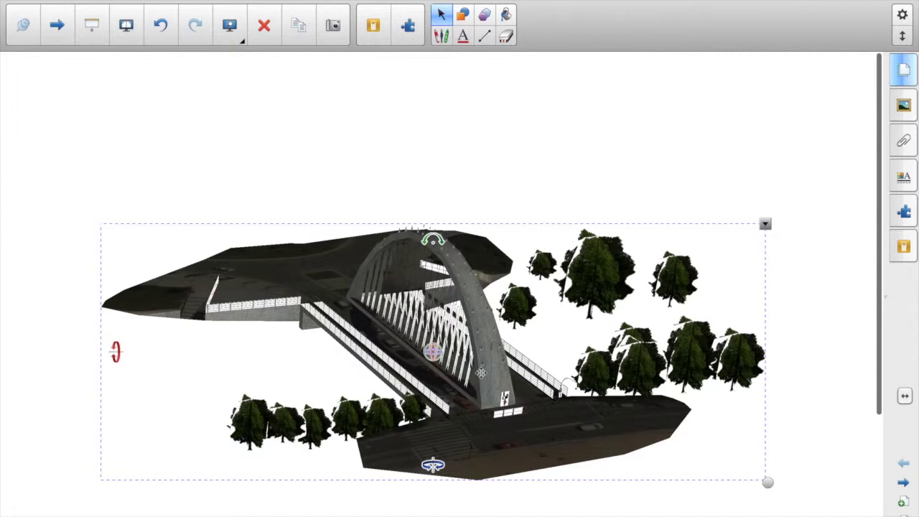
left_click_drag(480, 372, 483, 298)
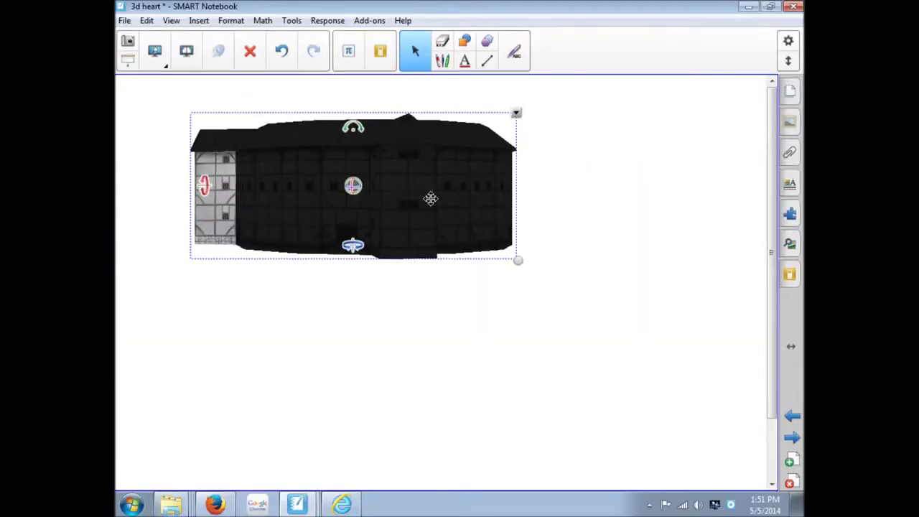
left_click_drag(429, 197, 497, 250)
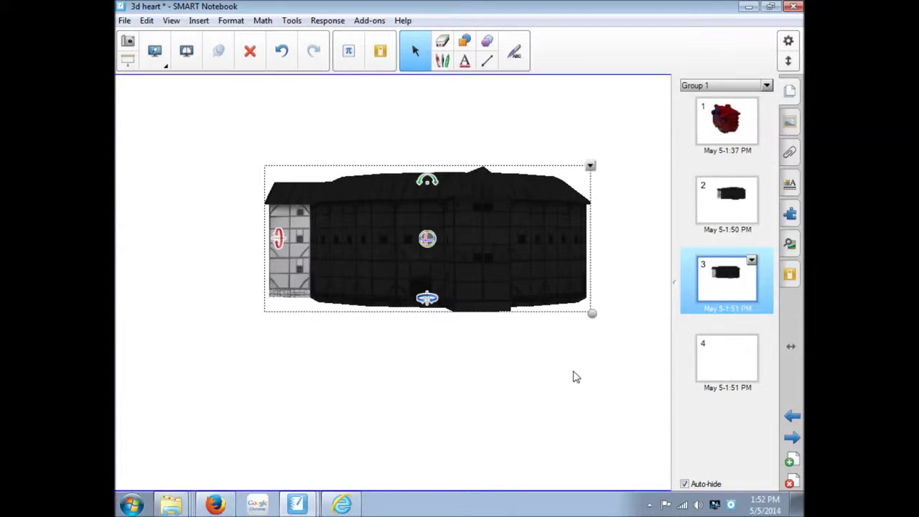
Open page 1, shrink the heart model proportionally and move it to the middle of the page
left_click(726, 122)
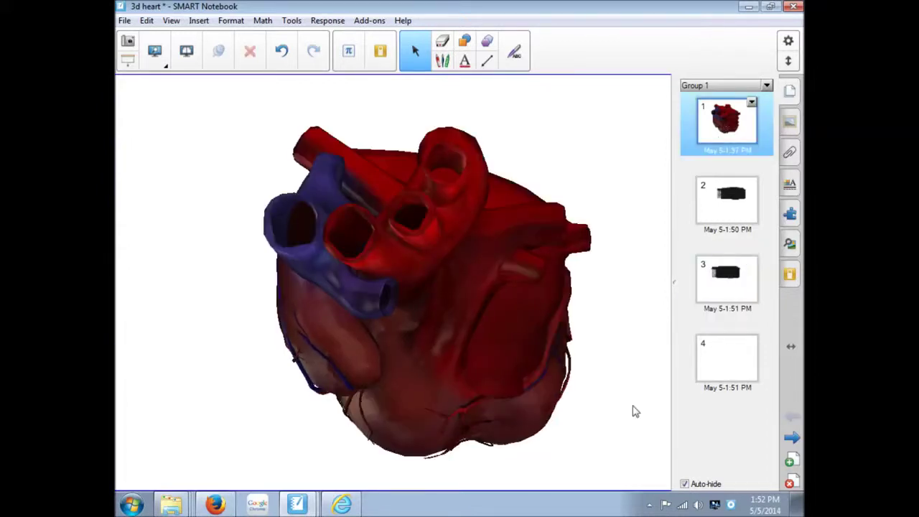
left_click(467, 280)
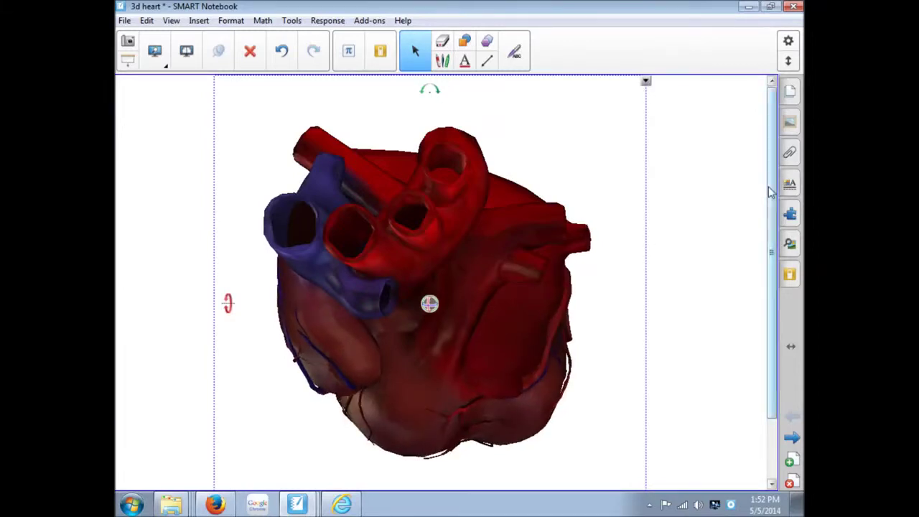
left_click_drag(770, 192, 771, 253)
left_click_drag(648, 460, 555, 314)
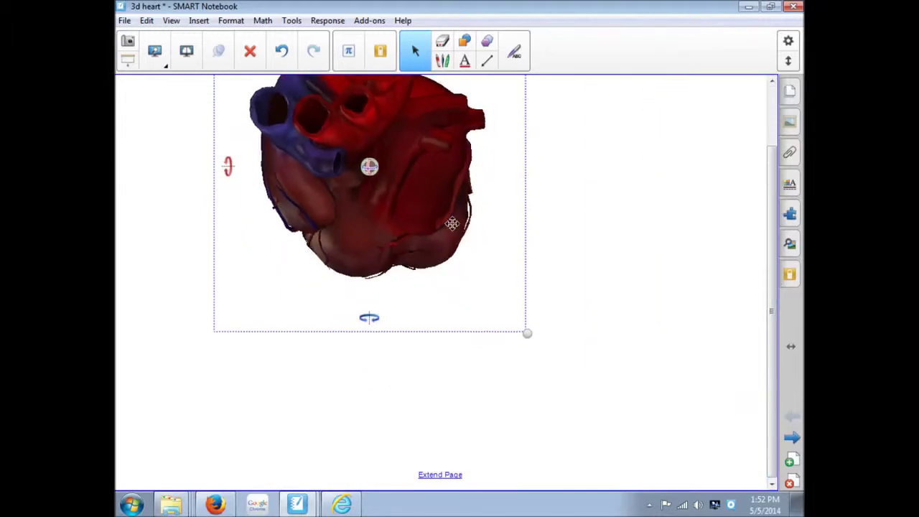
left_click_drag(437, 207, 540, 318)
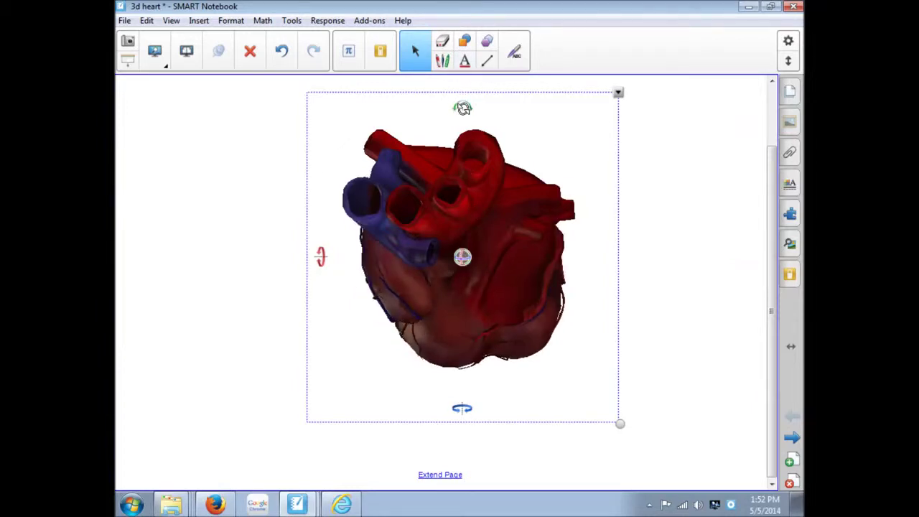
Try rotating the heart model about each of its three axes and freely around its centre, and reset its rotation
left_click_drag(462, 108, 462, 180)
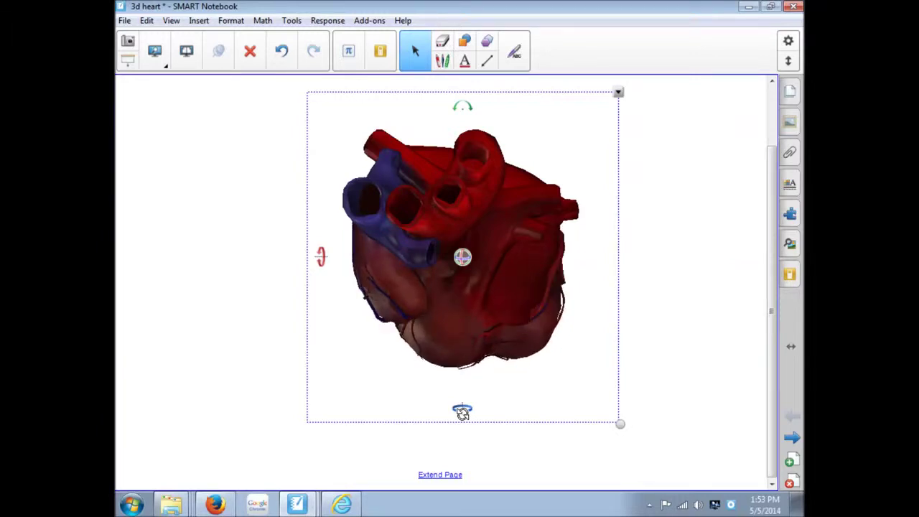
left_click_drag(463, 411, 474, 392)
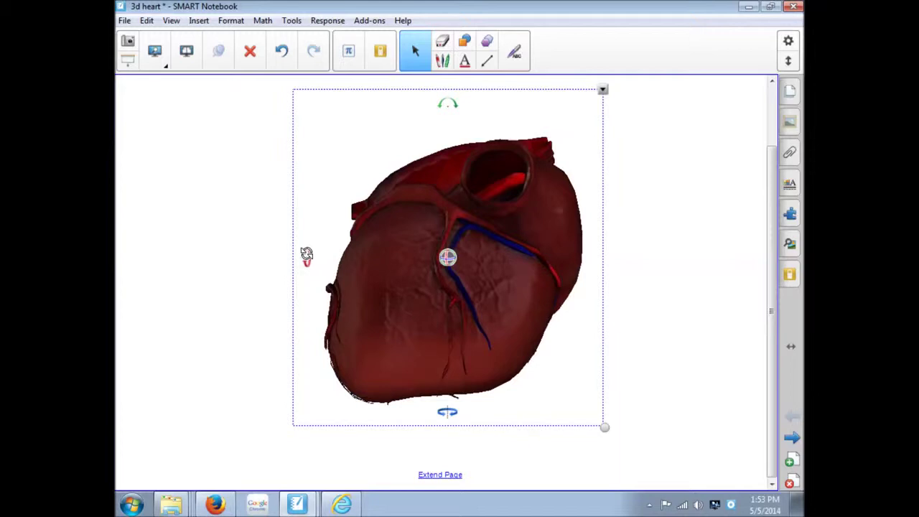
left_click_drag(306, 255, 446, 257)
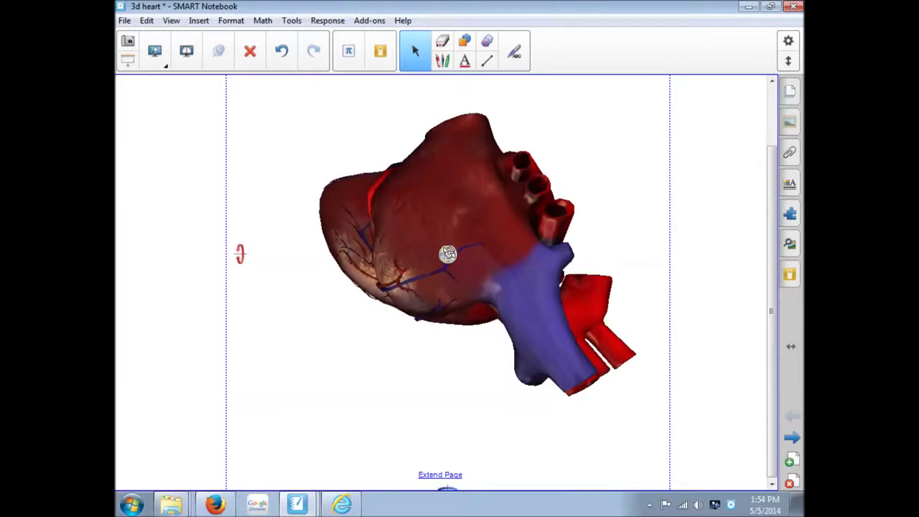
left_click(449, 253)
left_click_drag(449, 252, 673, 90)
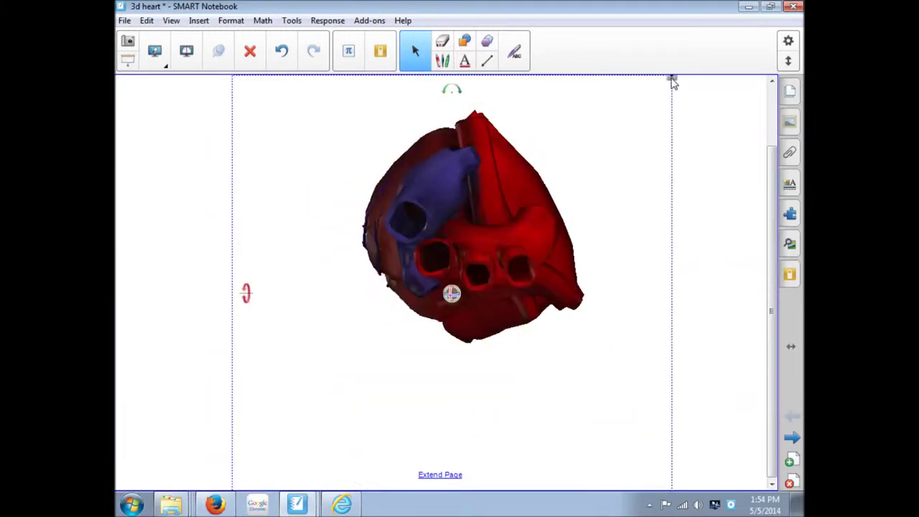
left_click(672, 79)
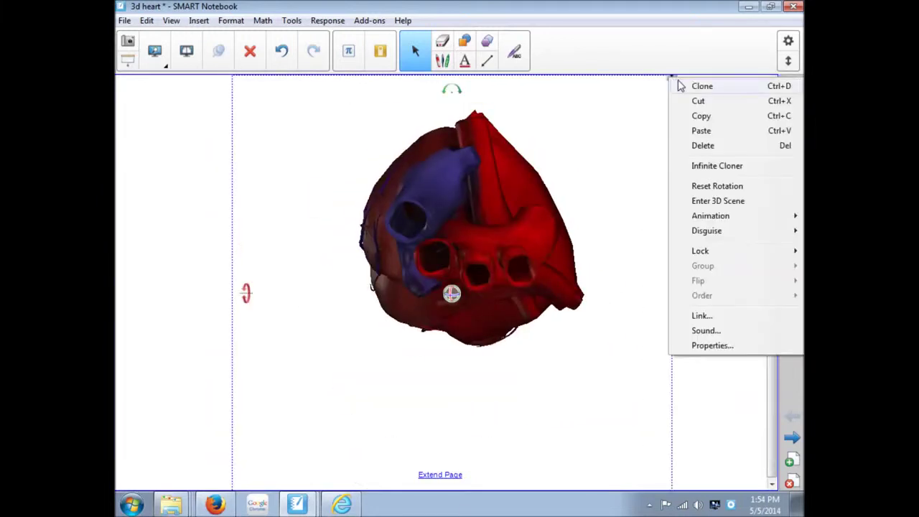
left_click(707, 187)
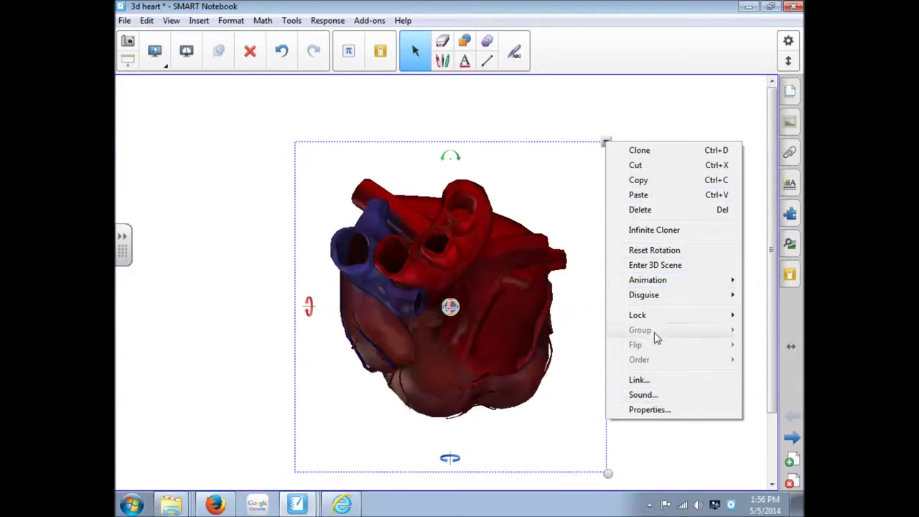
Disguise the heart model as a magic hat, toggle between hat and heart, and leave the heart revealed
mouse_move(654, 302)
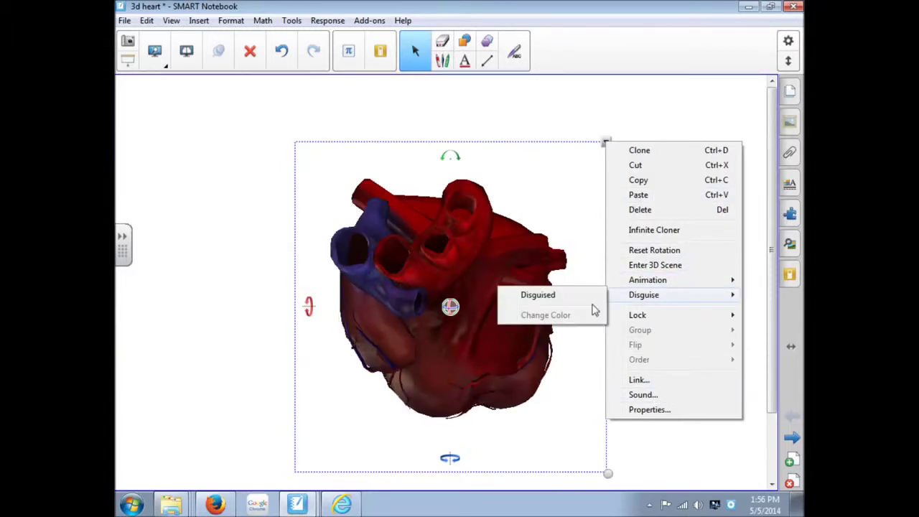
left_click(563, 293)
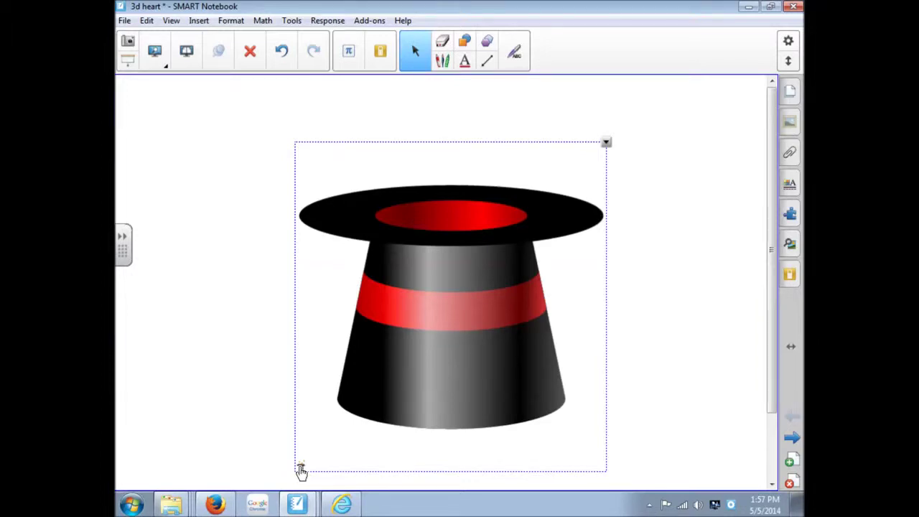
left_click(302, 473)
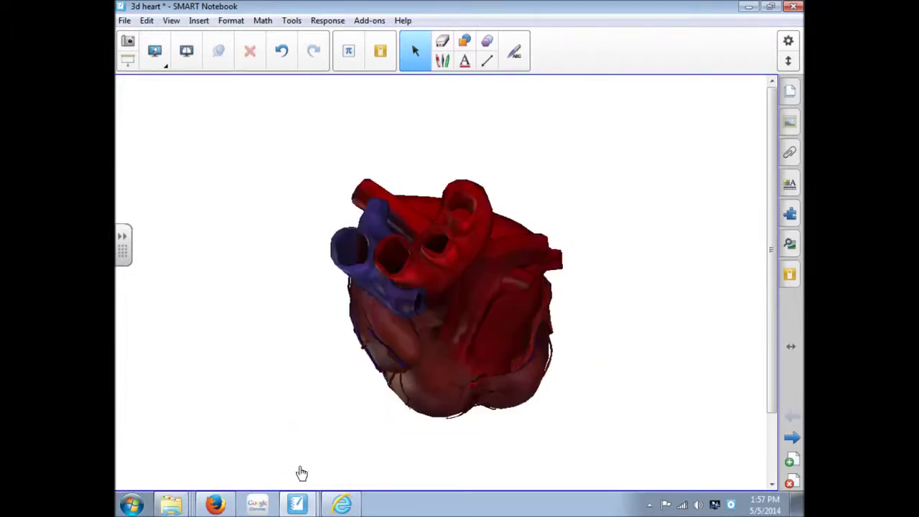
left_click(308, 468)
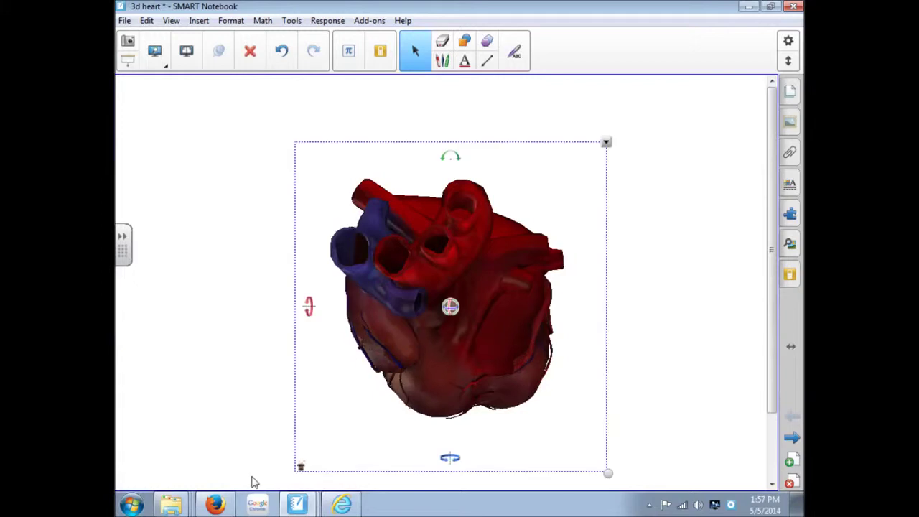
left_click(301, 474)
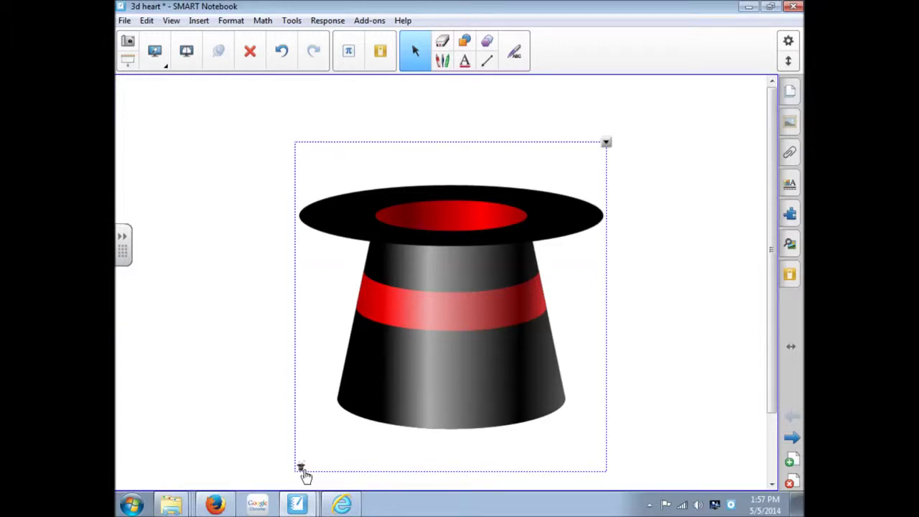
left_click(607, 143)
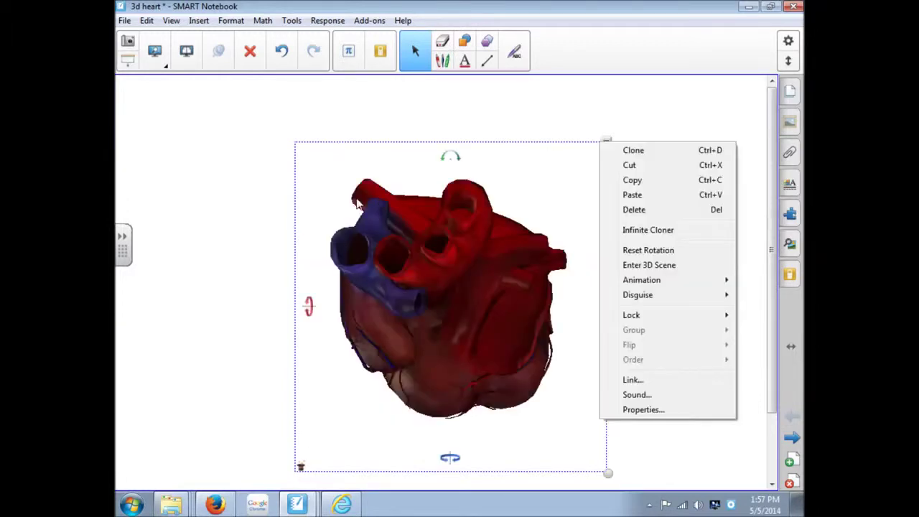
left_click(251, 202)
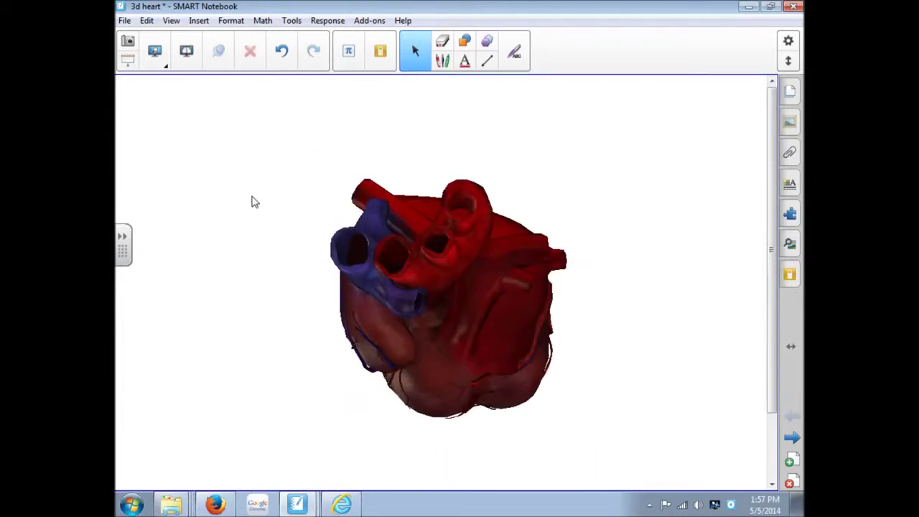
Add a label to the blue vessel of the heart model with the text "vein"
right_click(365, 269)
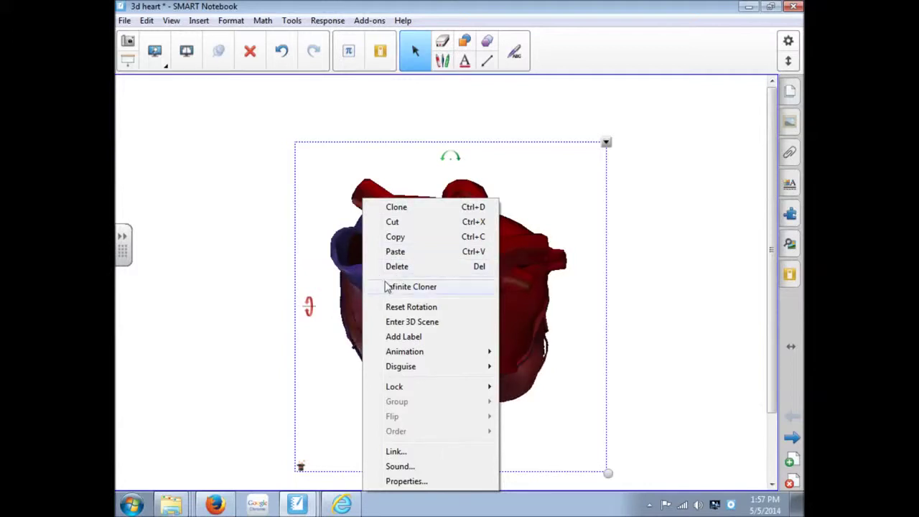
left_click(397, 338)
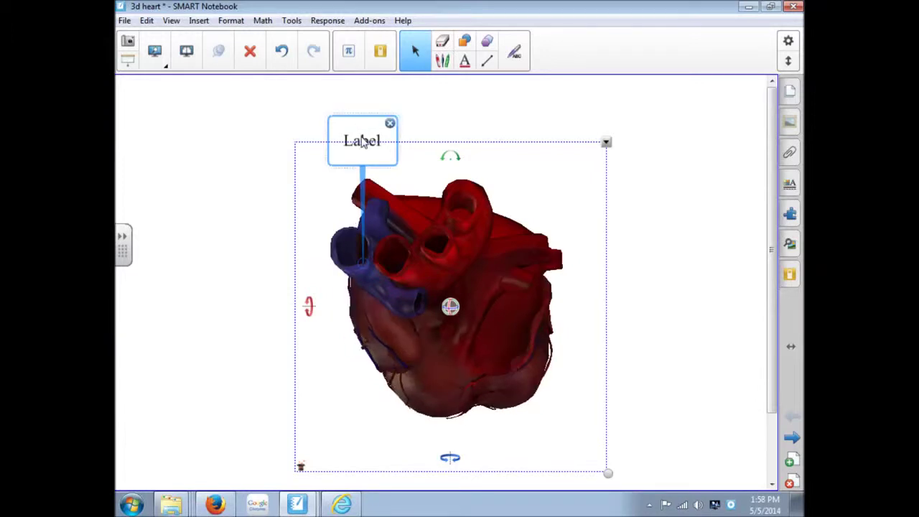
double_click(362, 140)
double_click(363, 140)
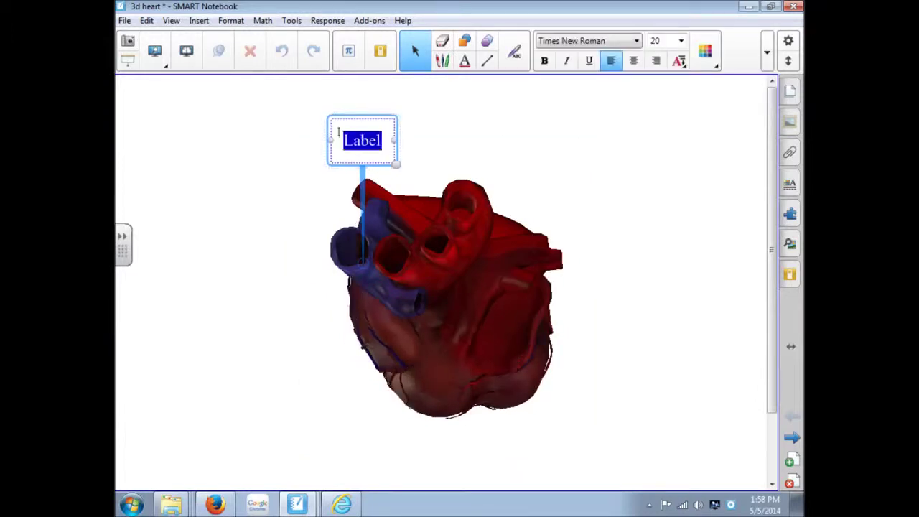
type("vein")
left_click(445, 143)
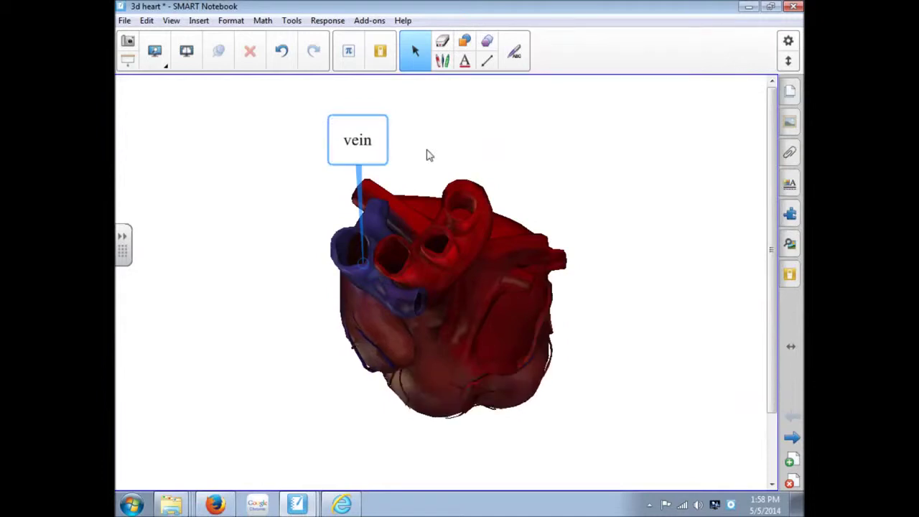
Label the heart's uppermost red vessel "artery" and move both labels outward to opposite sides of the heart
right_click(467, 224)
left_click(508, 336)
type("a")
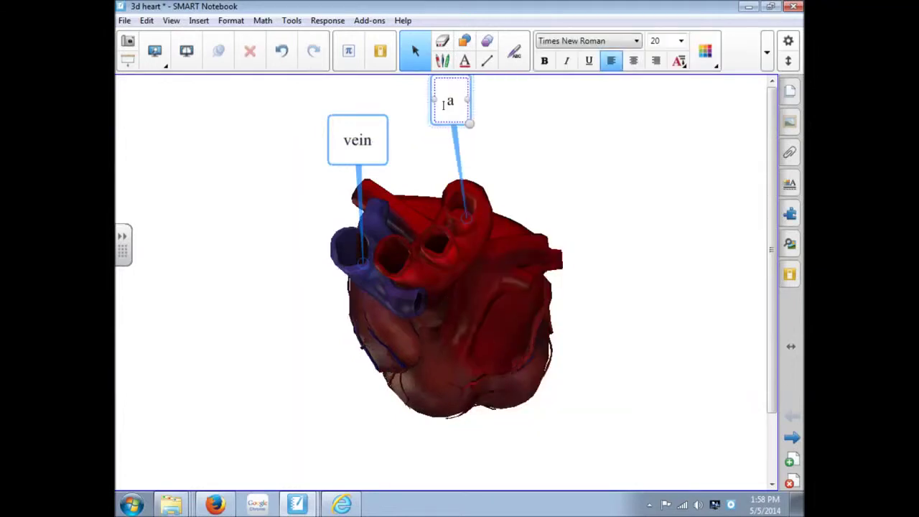
type("rtery")
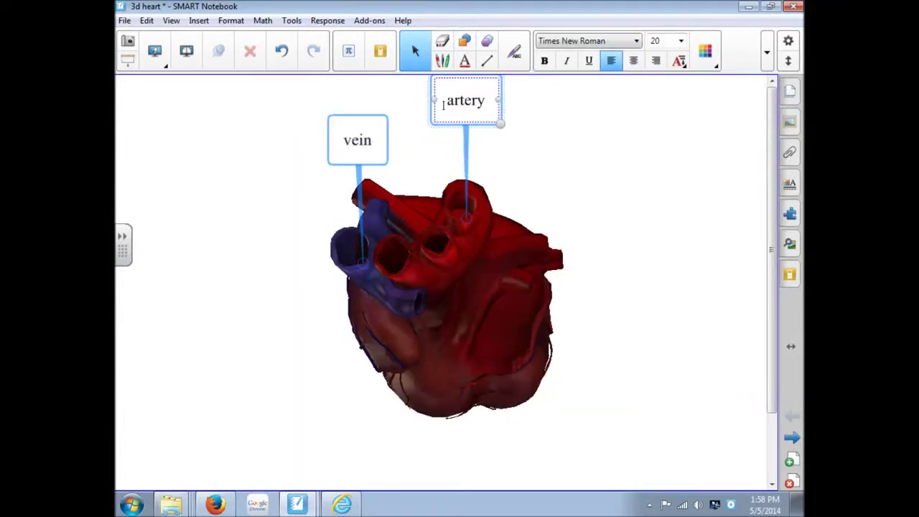
left_click_drag(468, 107, 684, 125)
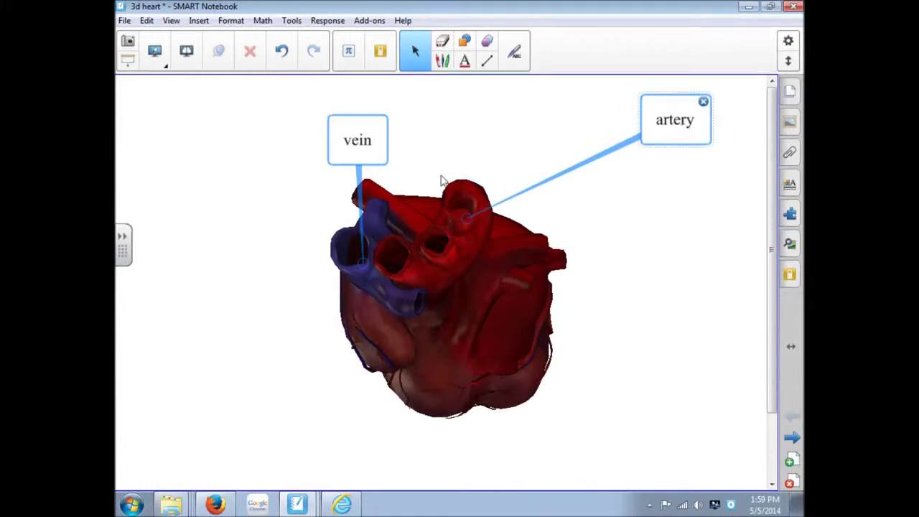
left_click_drag(339, 158, 175, 140)
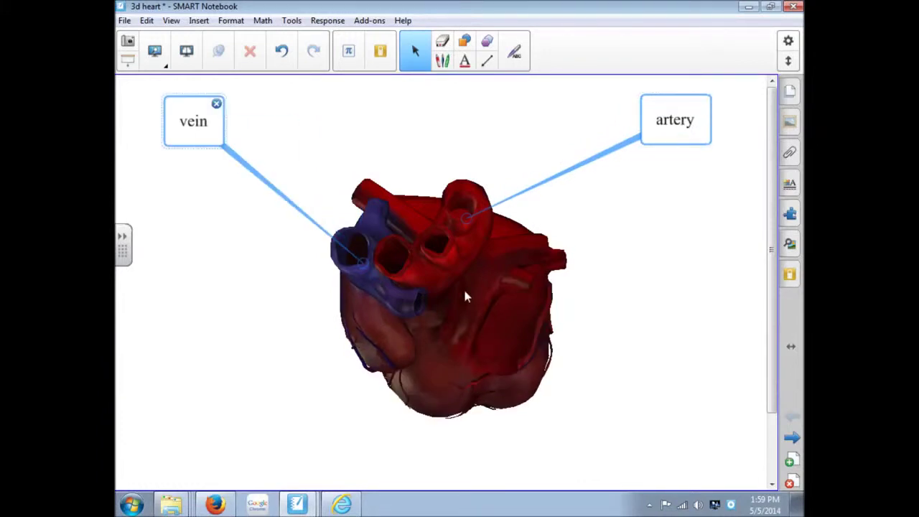
Rotate the labelled heart model so that its vessels point upward, and deselect it
left_click(465, 296)
left_click_drag(451, 304, 646, 390)
left_click_drag(560, 353, 560, 262)
left_click(618, 180)
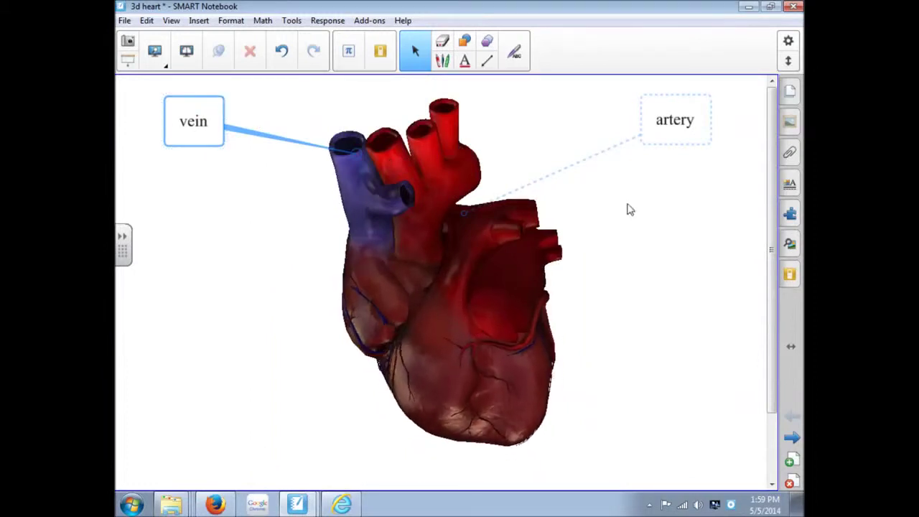
Delete the "artery" and "vein" labels from the heart model
left_click(695, 128)
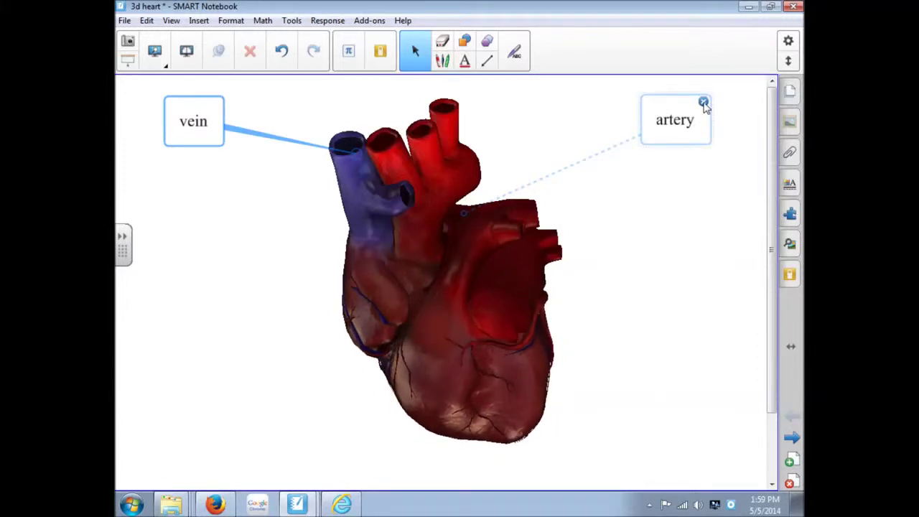
left_click(703, 101)
left_click(170, 117)
left_click(215, 102)
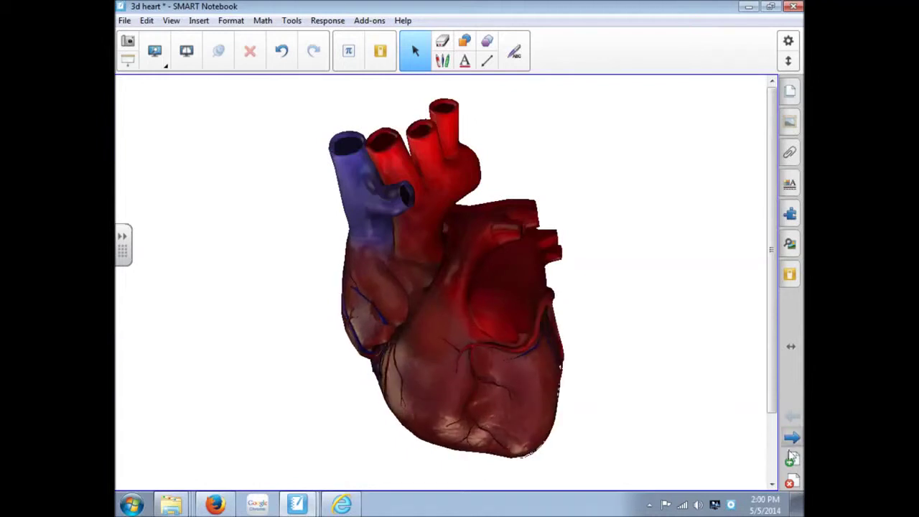
On the round building model's page, add a label at the stage in its centre and handwrite "stage" in red for it
left_click(795, 442)
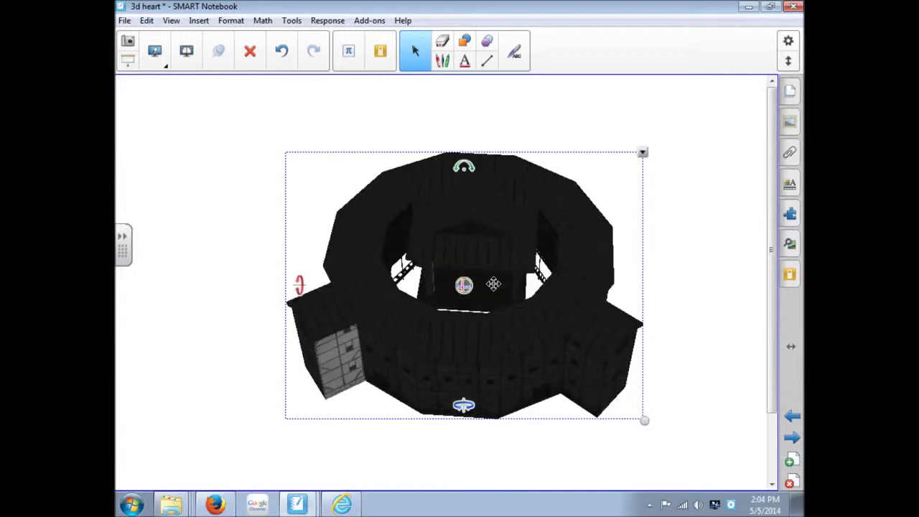
right_click(484, 298)
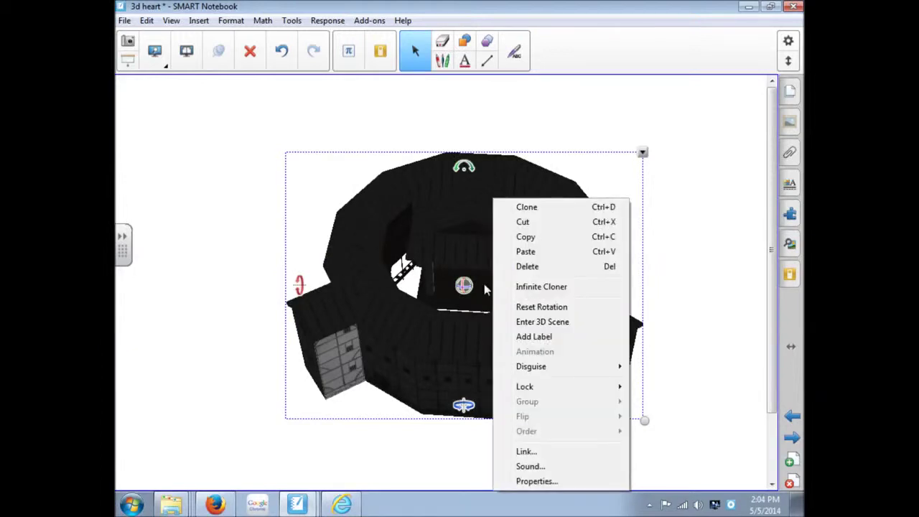
left_click(520, 336)
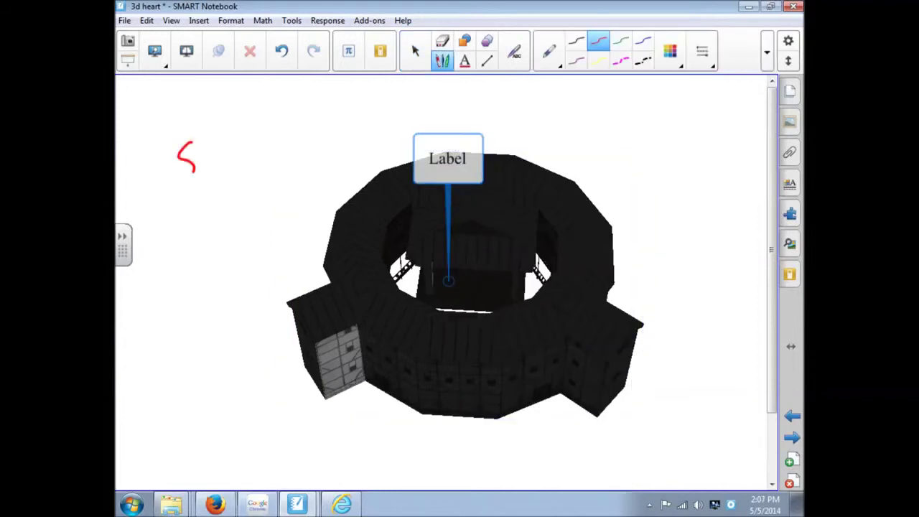
left_click_drag(205, 136, 210, 168)
left_click_drag(198, 148, 215, 146)
left_click_drag(237, 147, 238, 167)
mouse_move(260, 142)
left_mouse_down()
mouse_move(244, 172)
mouse_move(289, 143)
left_mouse_up()
mouse_move(233, 153)
left_mouse_down()
mouse_move(261, 136)
mouse_move(446, 141)
mouse_move(447, 153)
mouse_move(461, 121)
mouse_move(333, 146)
mouse_move(230, 145)
left_mouse_up()
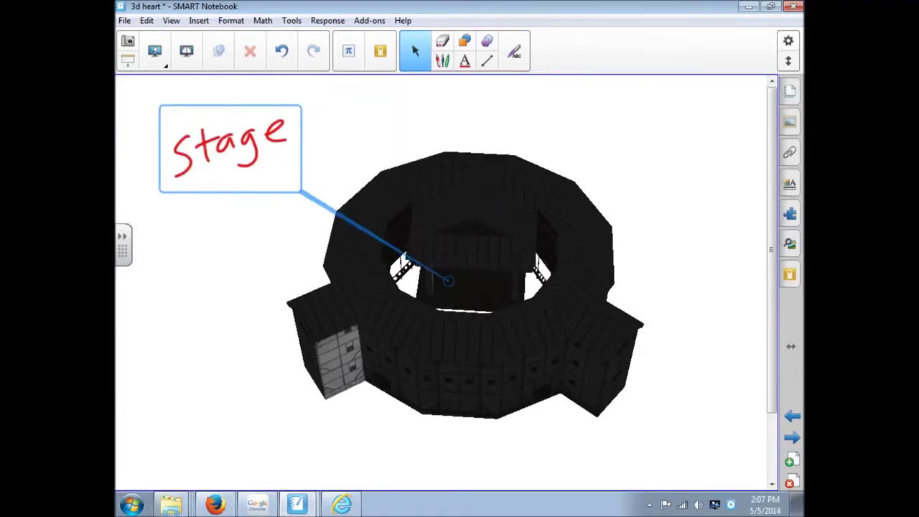